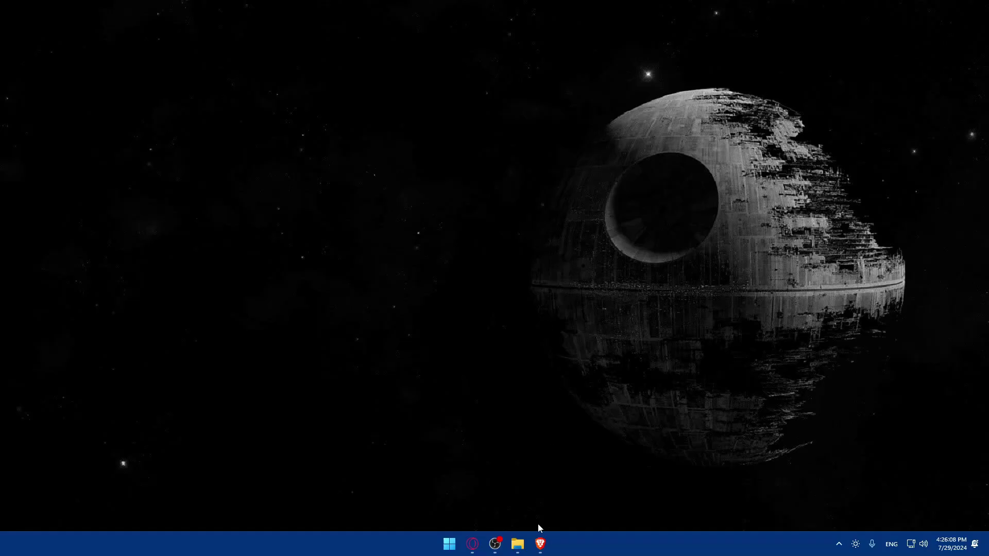
# In Brave, load wix.com in one tab and hostinger.com in a new tab.
pyautogui.click(539, 543)
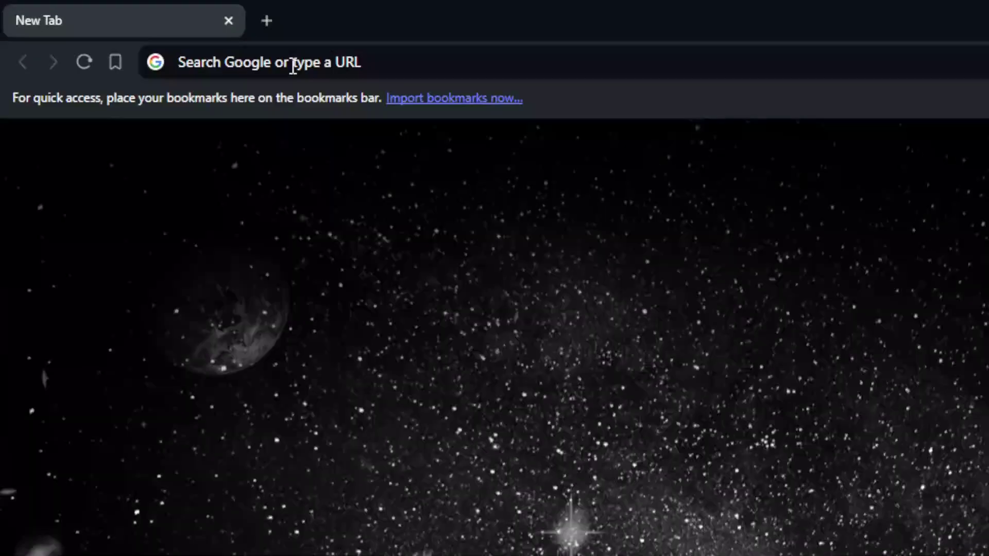
pyautogui.click(146, 33)
pyautogui.write('wix.')
pyautogui.press('Return')
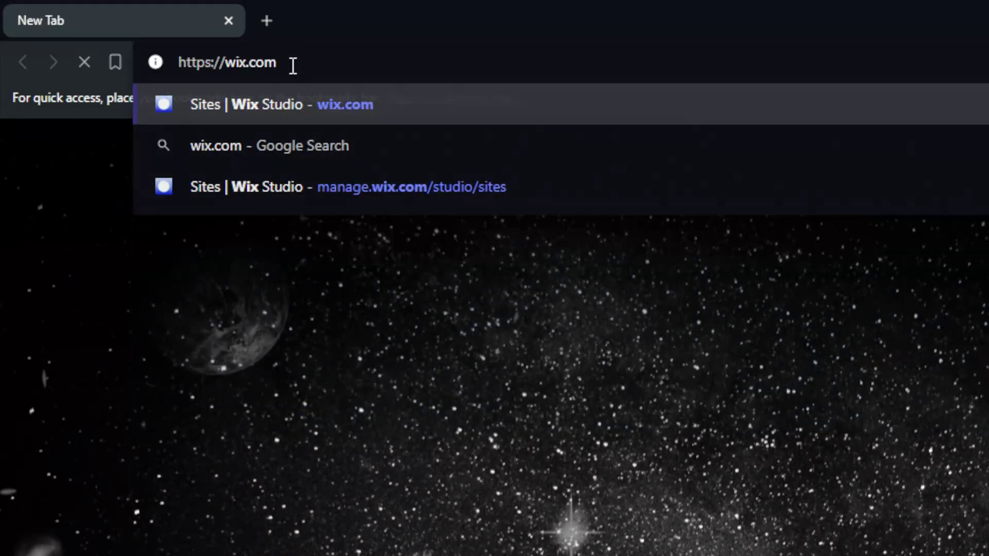
pyautogui.hotkey('ctrl', 't')
pyautogui.write('host')
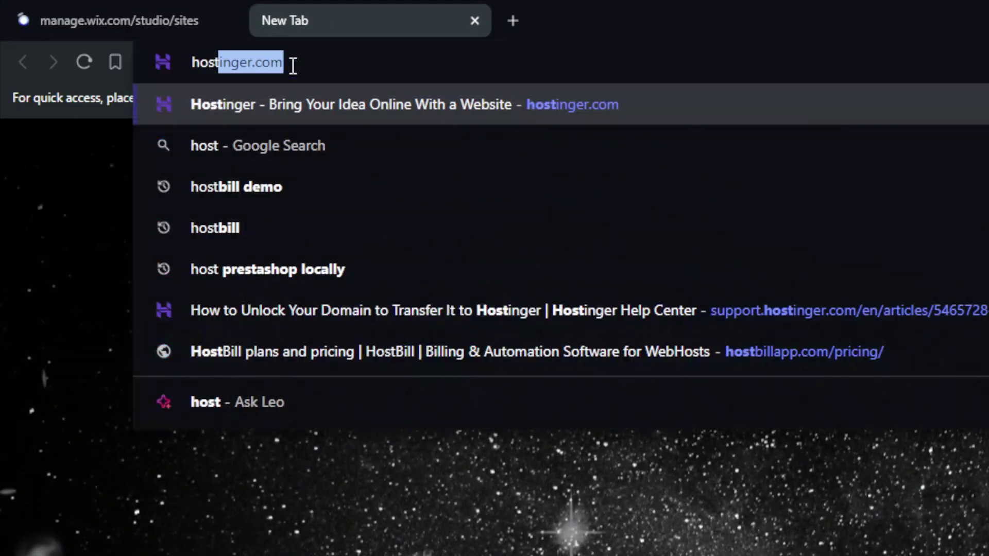
pyautogui.write('inger')
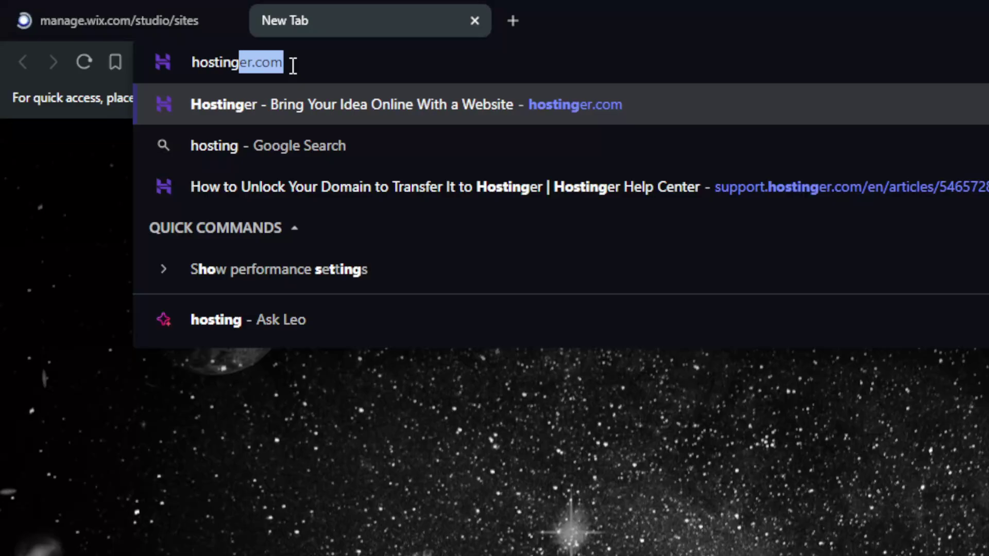
pyautogui.write('.com')
pyautogui.press('Return')
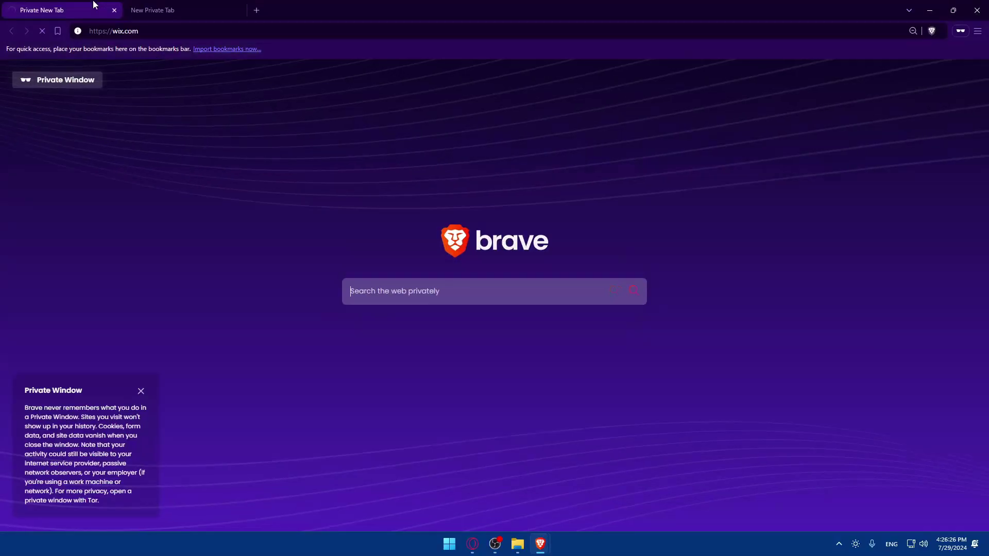
# Load the Hostinger homepage in the private window tab.
pyautogui.click(142, 17)
pyautogui.write('hostinger.com')
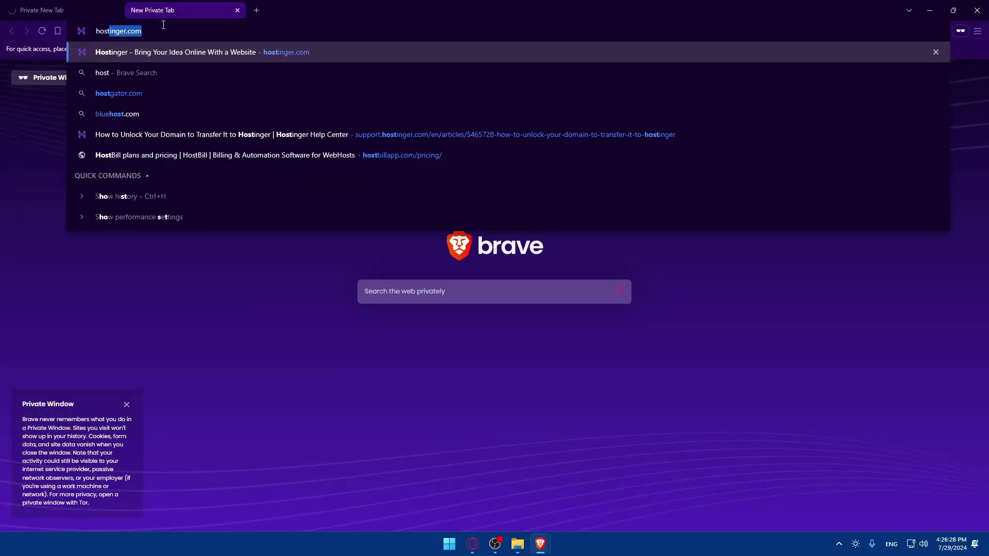
pyautogui.press('Return')
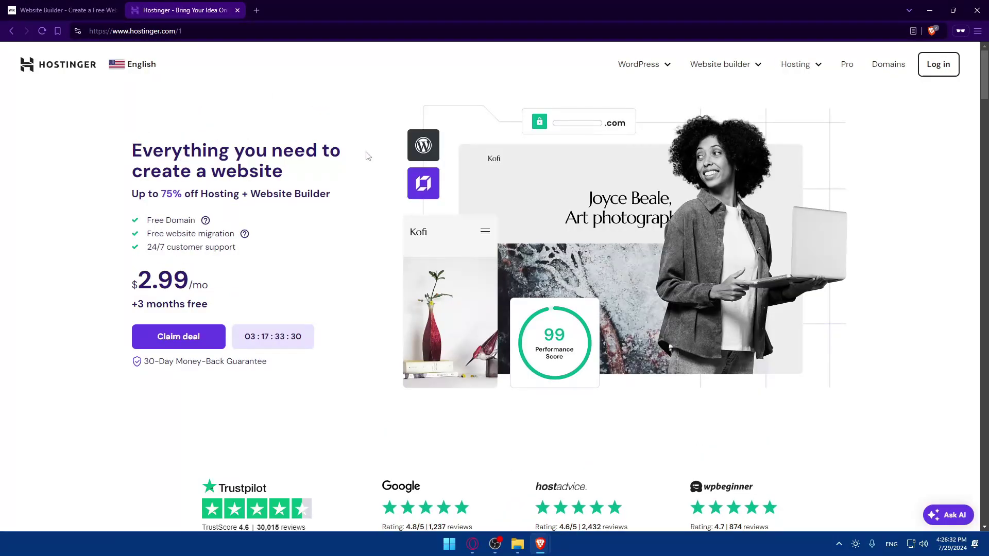
# Open Hostinger's login page, close that tab, and bring up the Wix sign-in page.
pyautogui.click(929, 68)
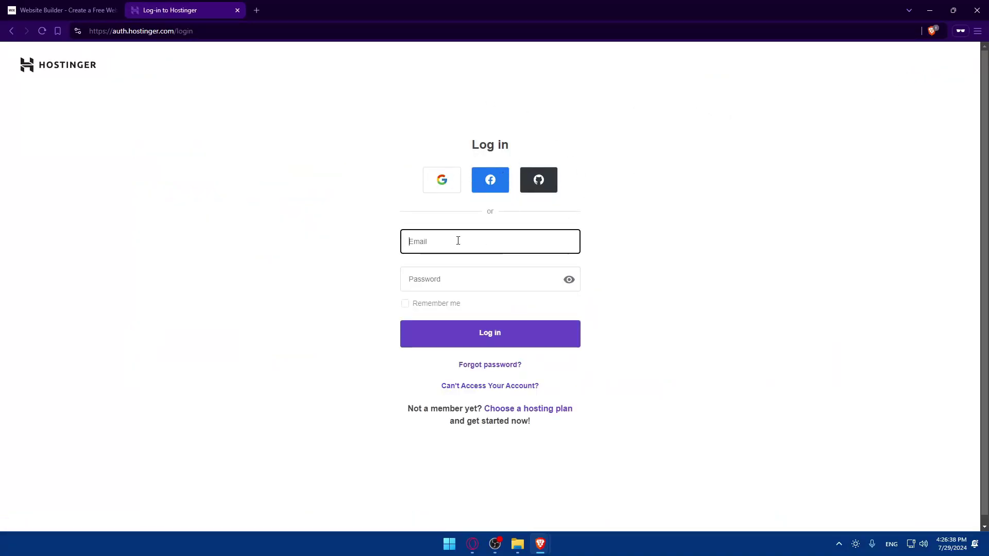
pyautogui.click(237, 10)
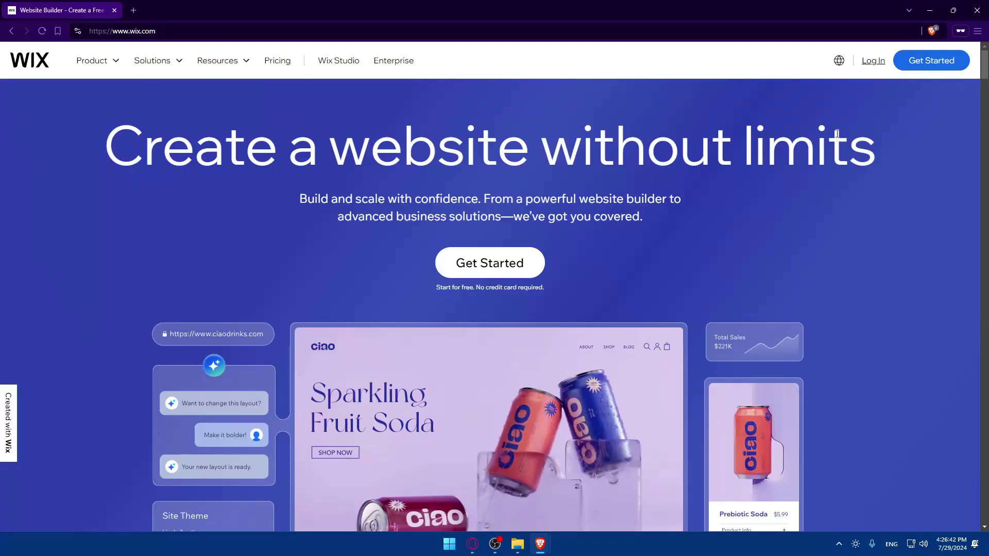
pyautogui.click(872, 64)
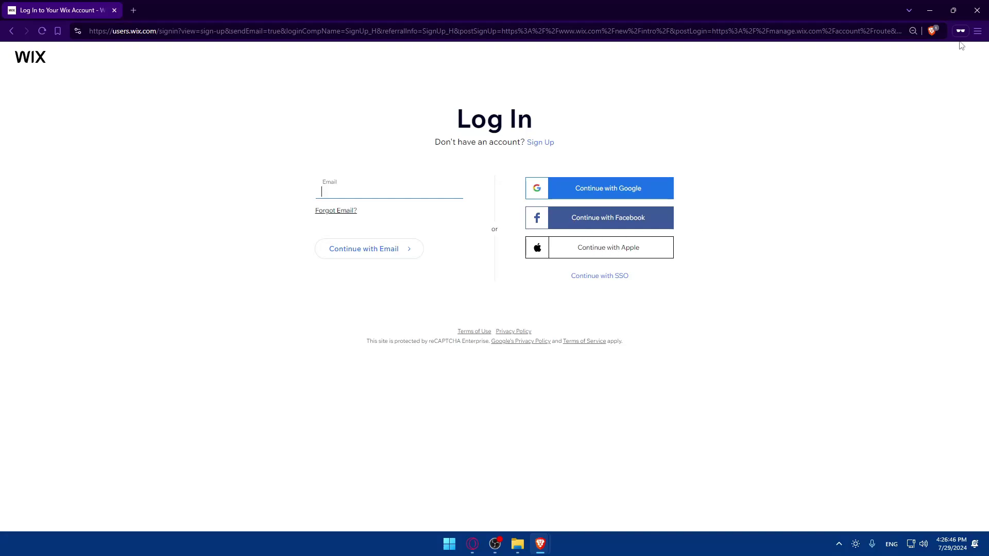
# Close the private window, glance at the Wix Studio dashboard, and return to Hostinger.
pyautogui.click(977, 11)
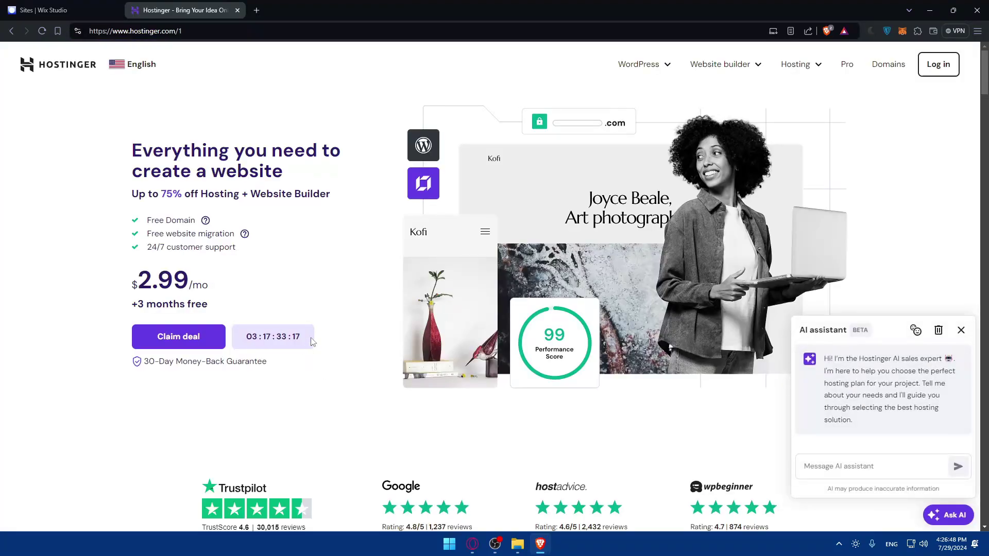
pyautogui.click(46, 10)
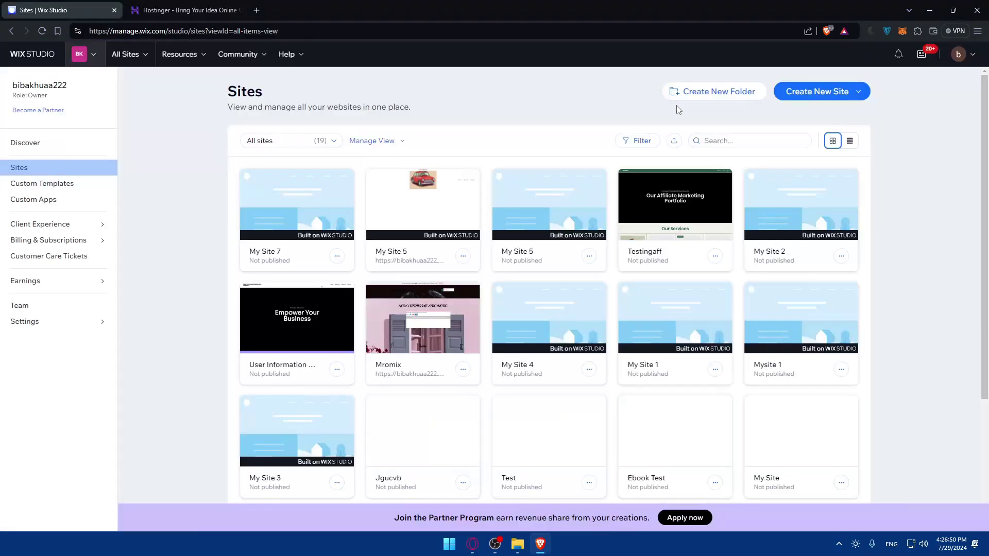
pyautogui.click(200, 10)
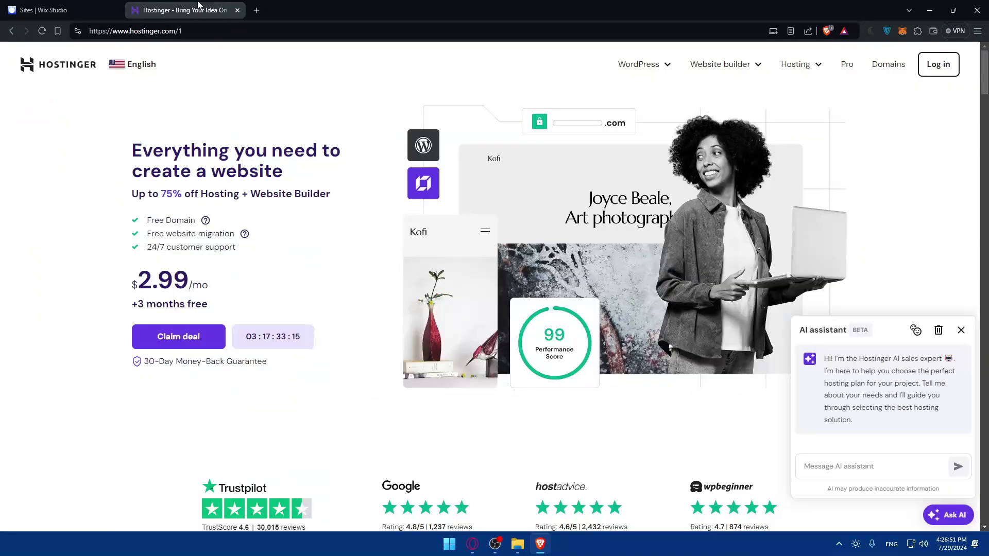
# Sign in to Hostinger with a Google account, dismiss the new-menu notice, and return to Wix Studio.
pyautogui.click(938, 62)
pyautogui.click(442, 179)
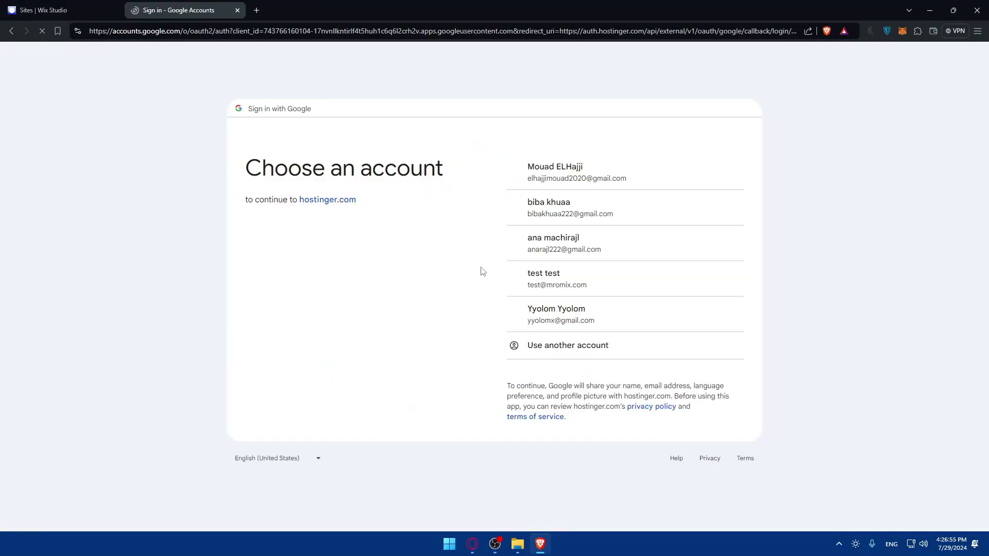
pyautogui.click(543, 209)
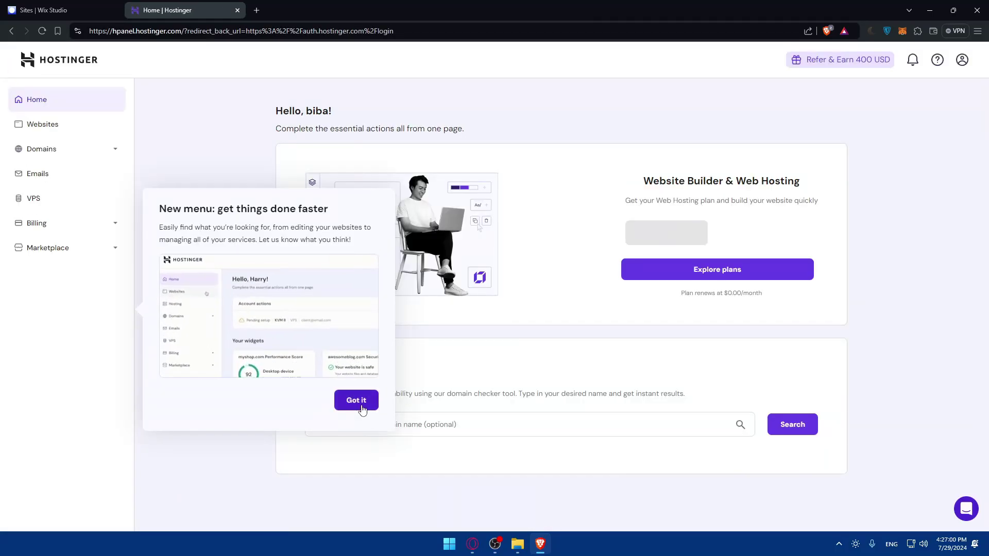
pyautogui.click(359, 404)
pyautogui.click(65, 6)
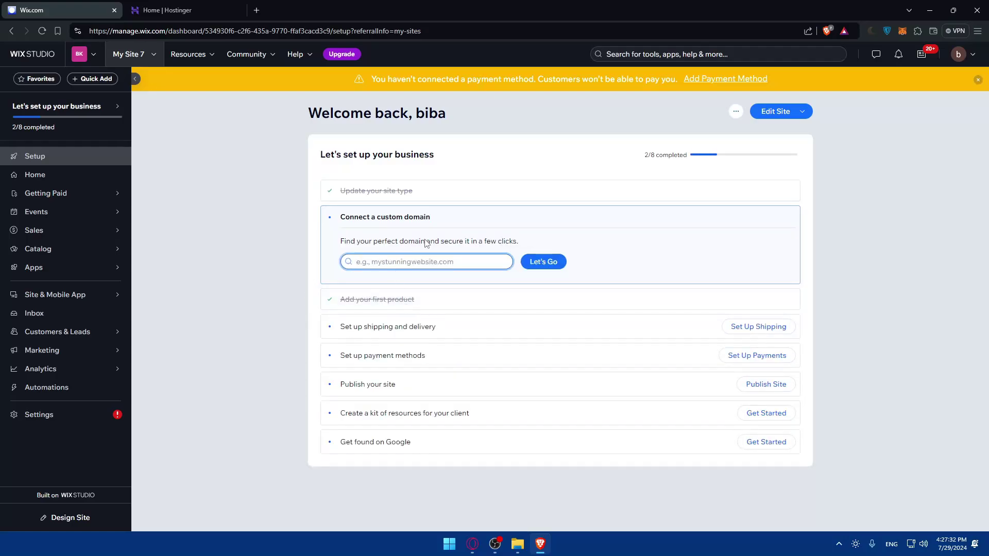
# Search 'mromix' in the Connect a custom domain field to confirm mromix.com is available.
pyautogui.moveTo(430, 216); pyautogui.dragTo(292, 224)
pyautogui.click(257, 246)
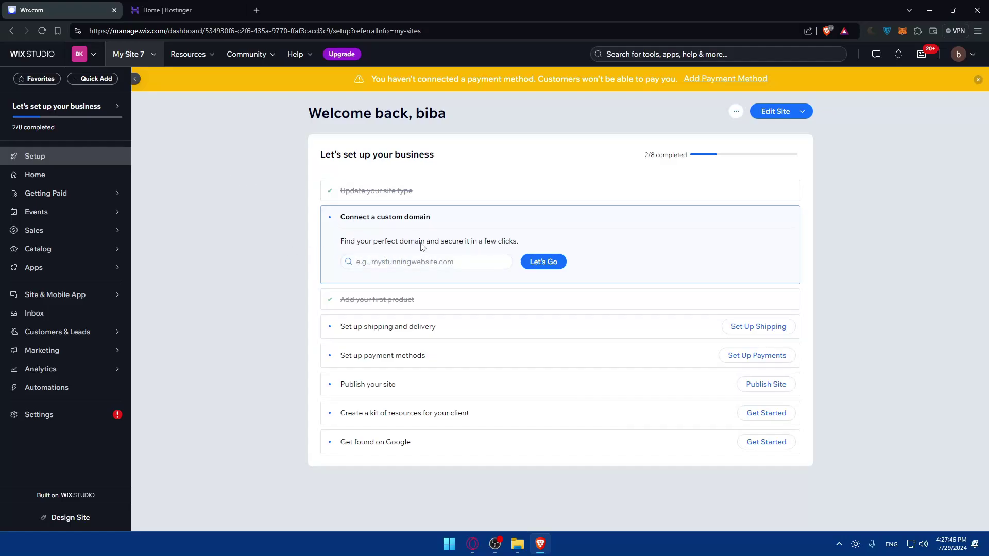
pyautogui.click(417, 261)
pyautogui.write('mromix.com')
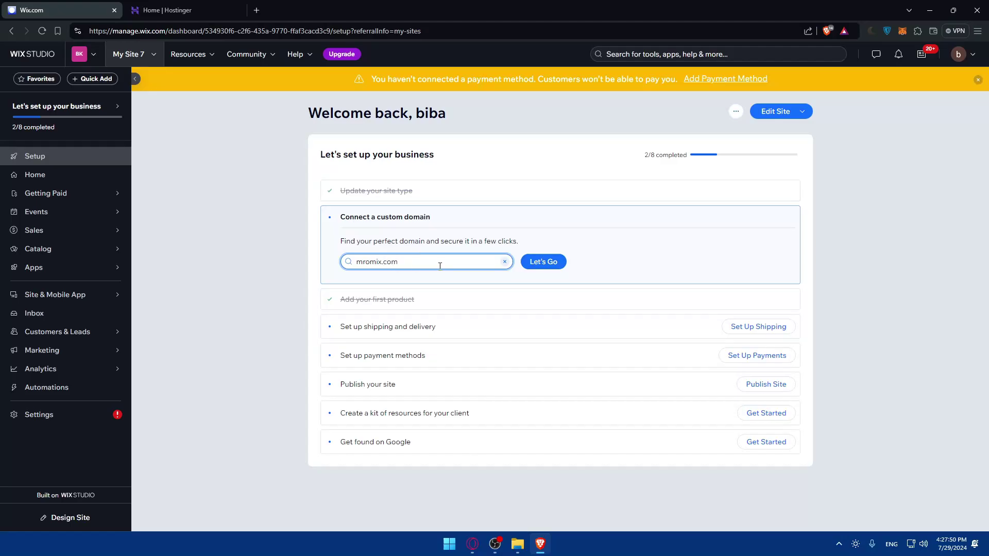
pyautogui.click(544, 263)
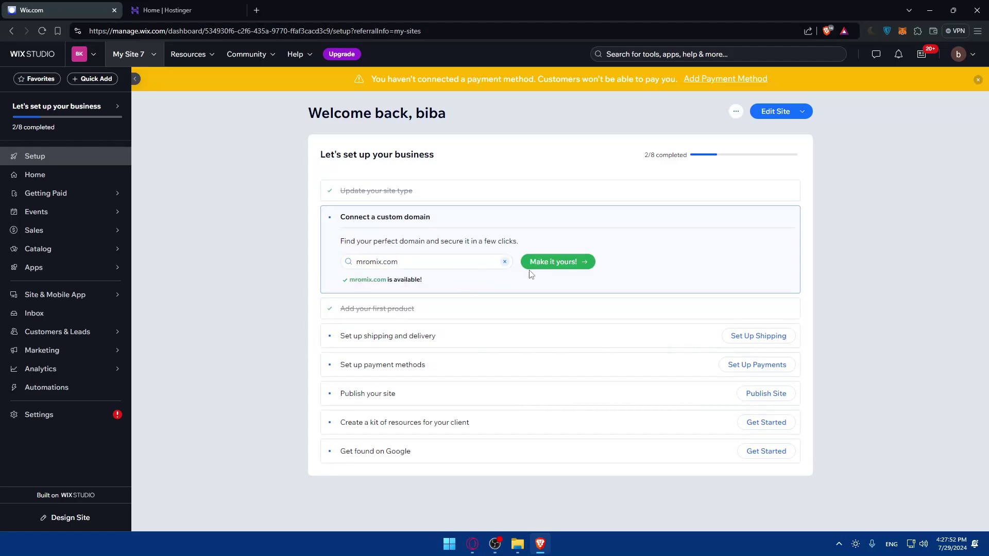
# Claim mromix.com, review the US$12/mo Basic plan with the domain free for 1 year, then leave pricing.
pyautogui.click(567, 264)
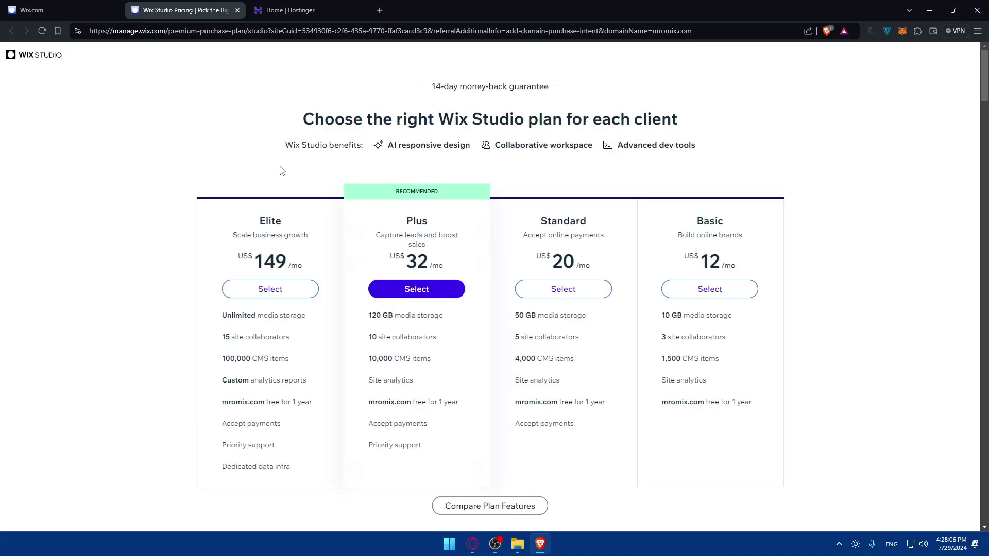
pyautogui.moveTo(748, 399); pyautogui.dragTo(212, 397)
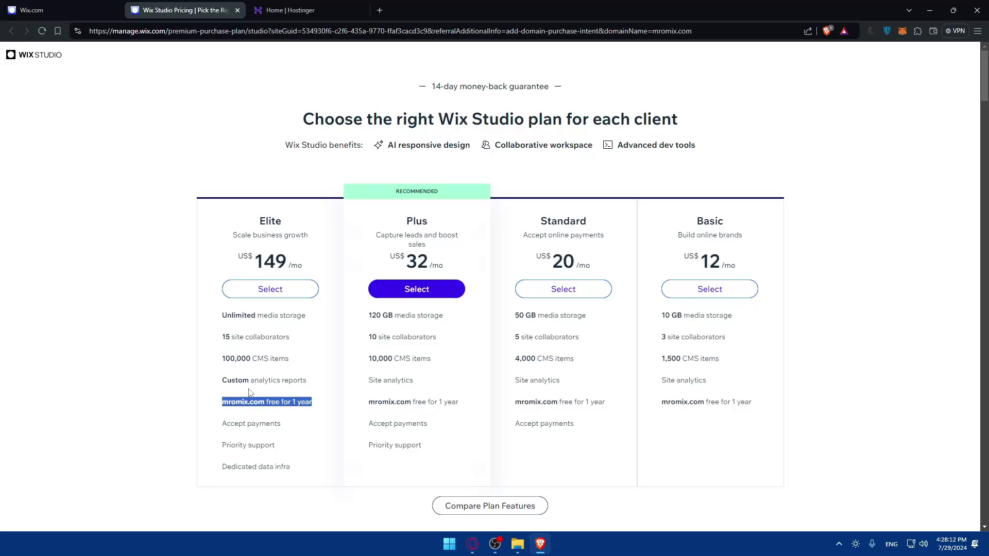
pyautogui.moveTo(743, 262); pyautogui.dragTo(684, 258)
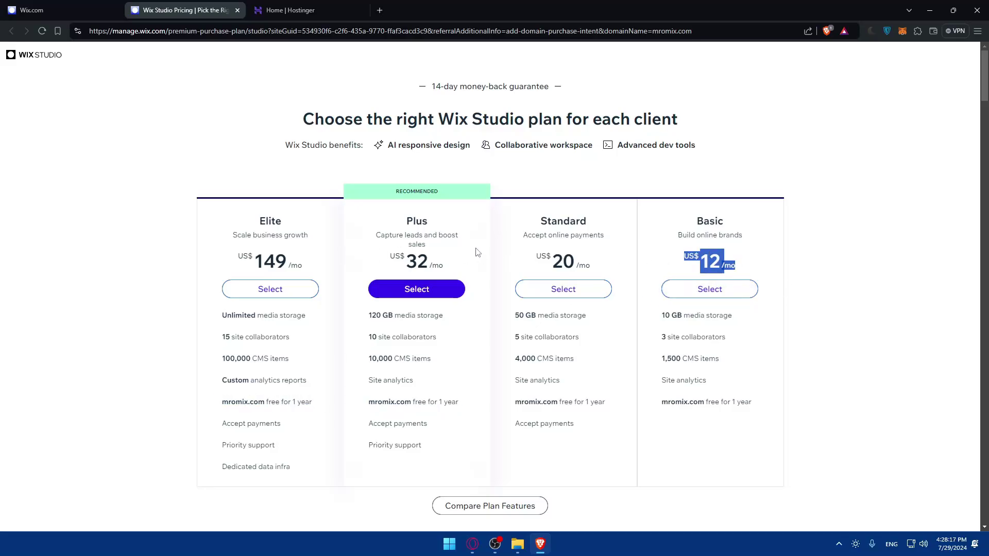
pyautogui.click(673, 260)
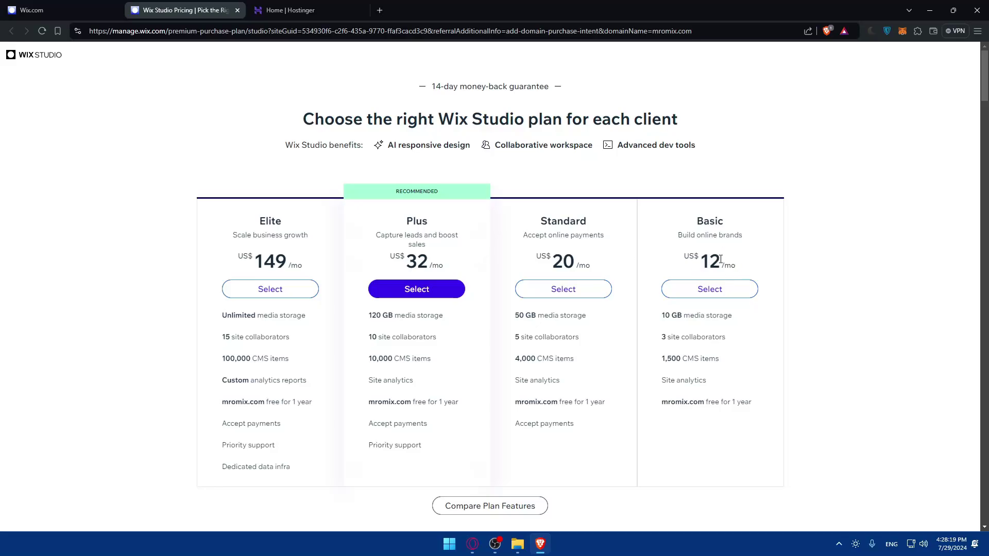
pyautogui.moveTo(685, 255); pyautogui.dragTo(742, 262)
pyautogui.click(628, 255)
pyautogui.click(237, 10)
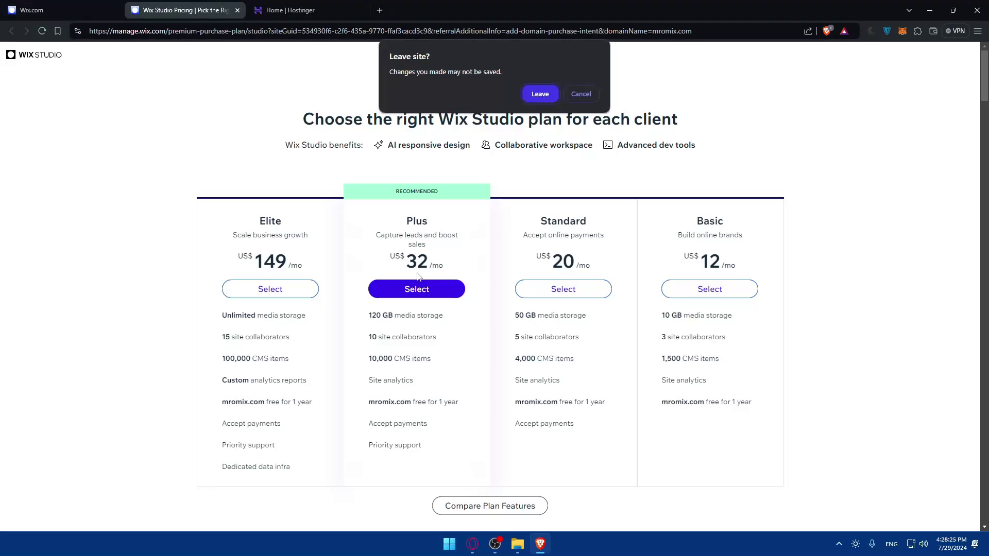
pyautogui.click(539, 94)
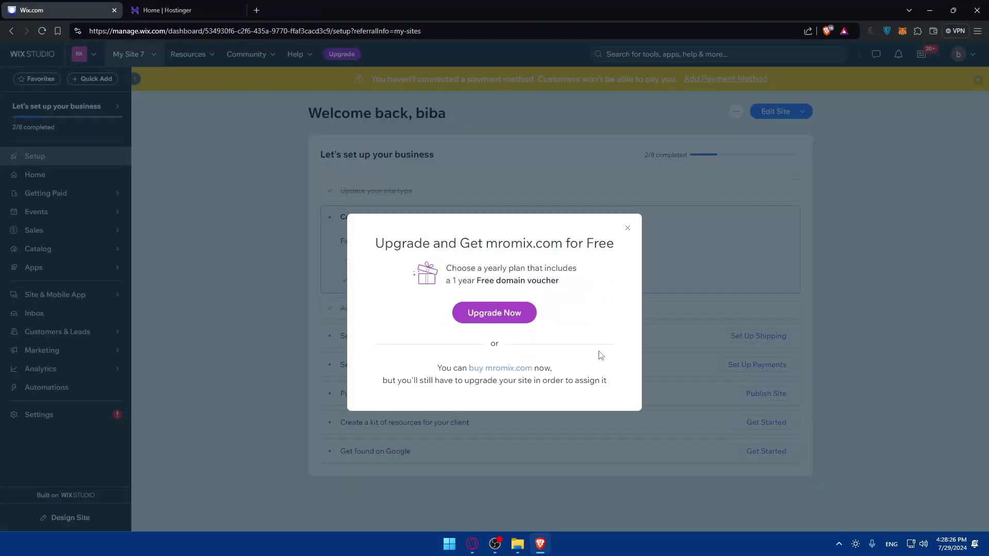
# Start buying mromix.com alone with a one-year registration totalling US$17.35.
pyautogui.click(492, 368)
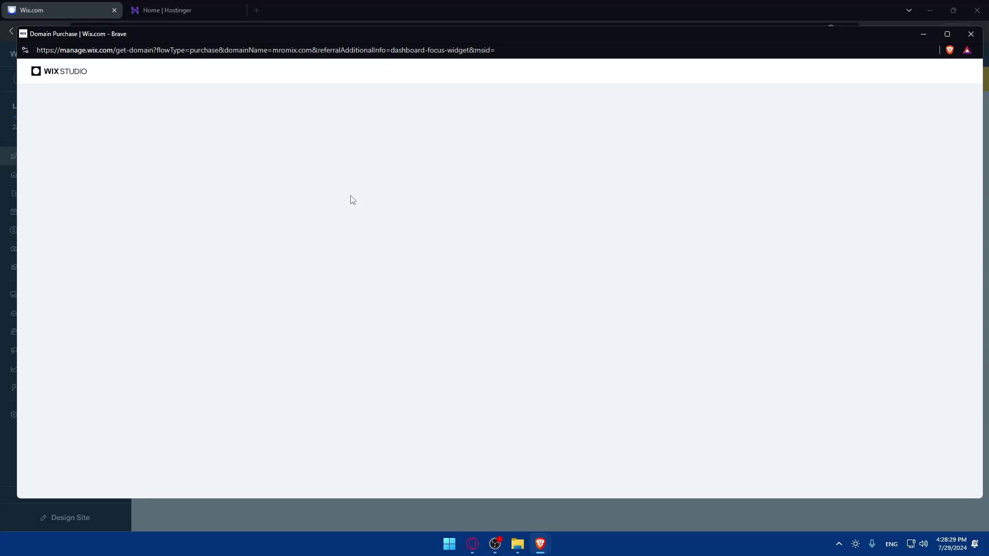
pyautogui.click(284, 262)
pyautogui.moveTo(718, 281); pyautogui.dragTo(755, 284)
pyautogui.click(762, 290)
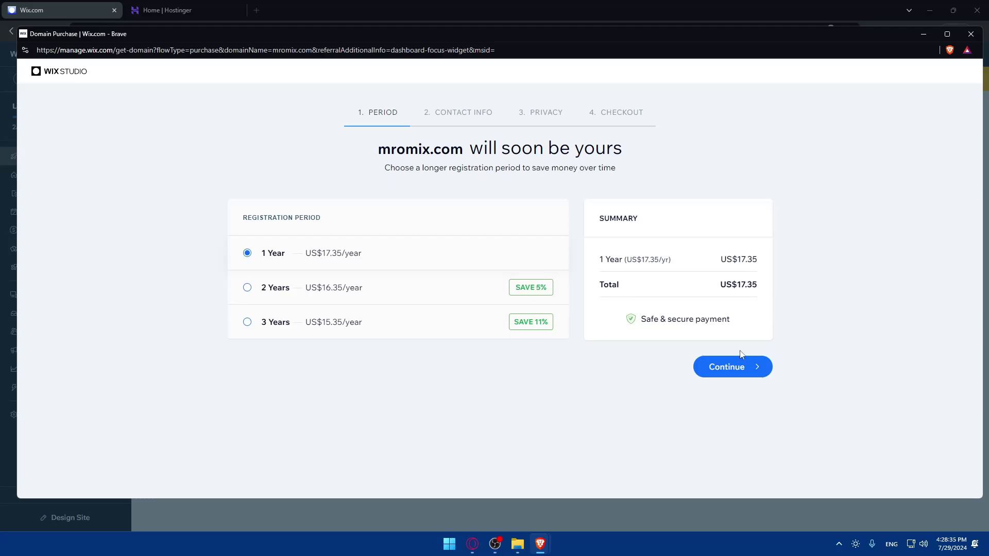
# Continue to the contact info step, then close the purchase window and the upgrade offer.
pyautogui.click(741, 363)
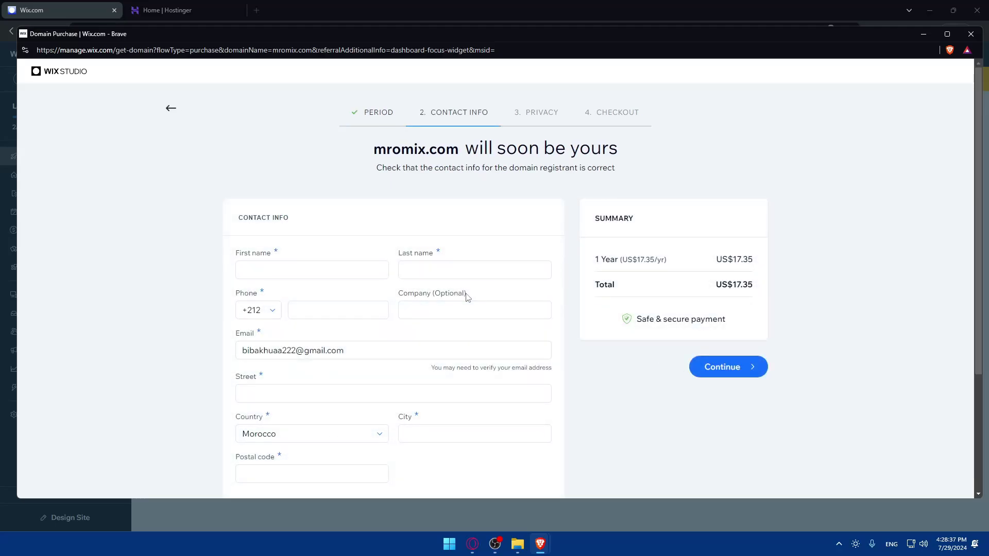
pyautogui.scroll(-3, 468, 297)
pyautogui.scroll(3, 468, 297)
pyautogui.click(971, 33)
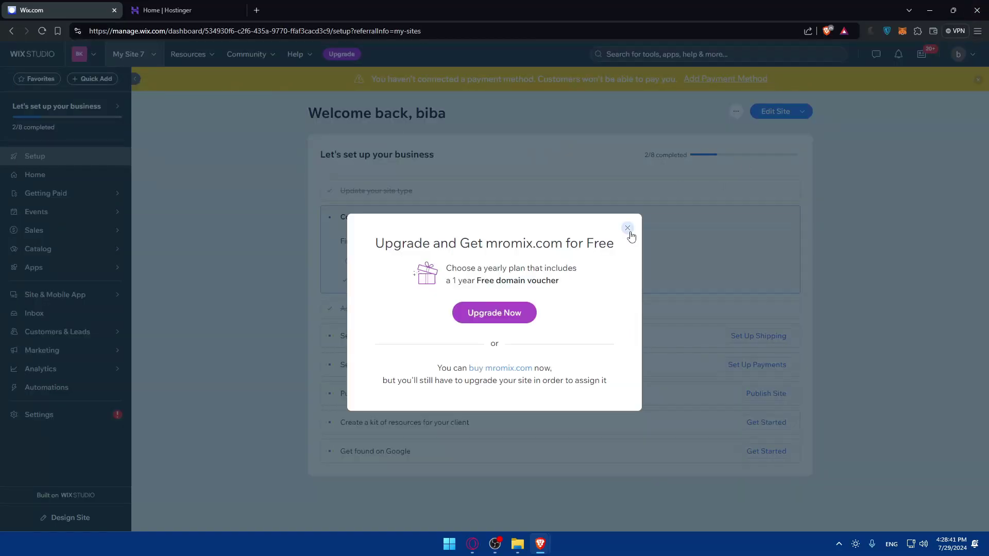
pyautogui.click(628, 228)
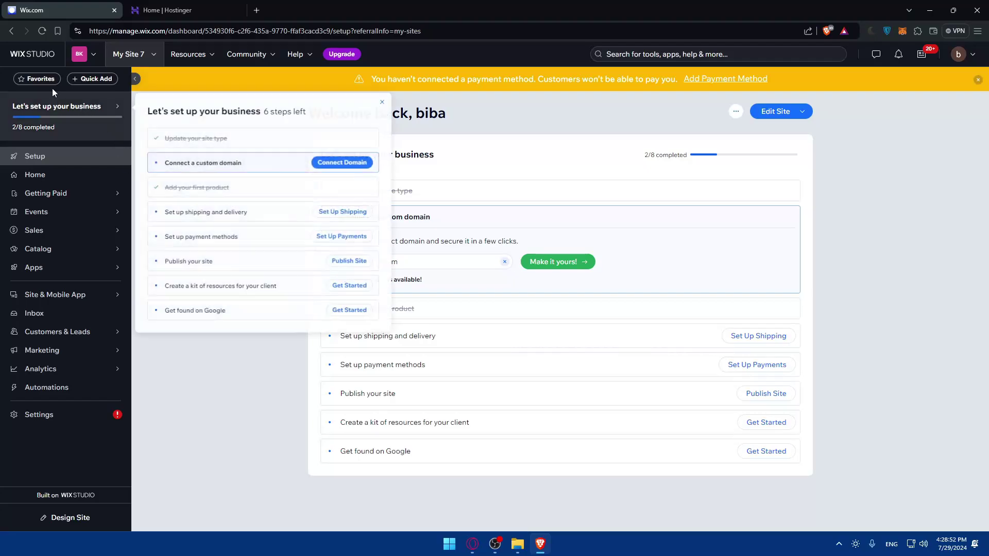
# Open the Wix Studio Sites list in a background tab from the WIX STUDIO logo.
pyautogui.middleClick(33, 54)
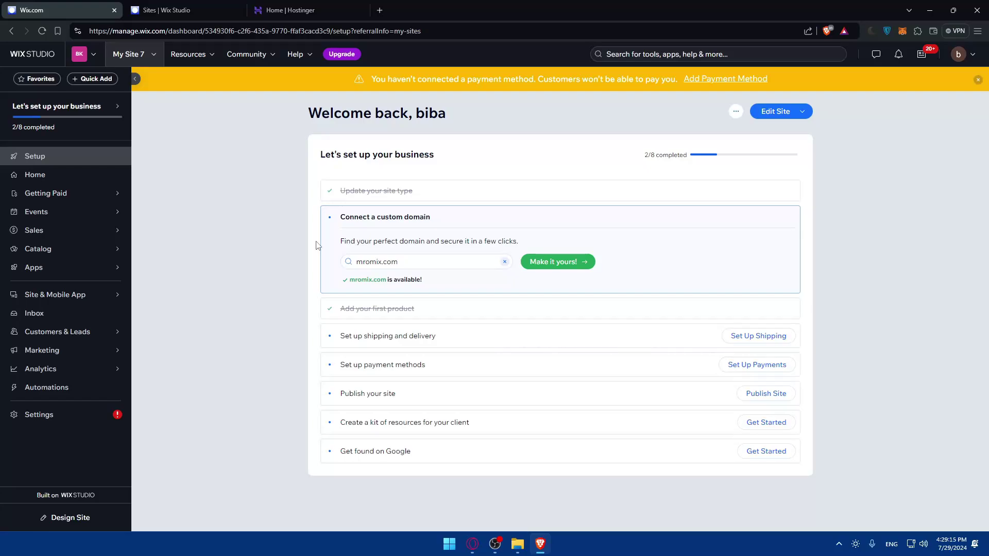
# In the Hostinger panel, open Domains > Transfers.
pyautogui.click(330, 7)
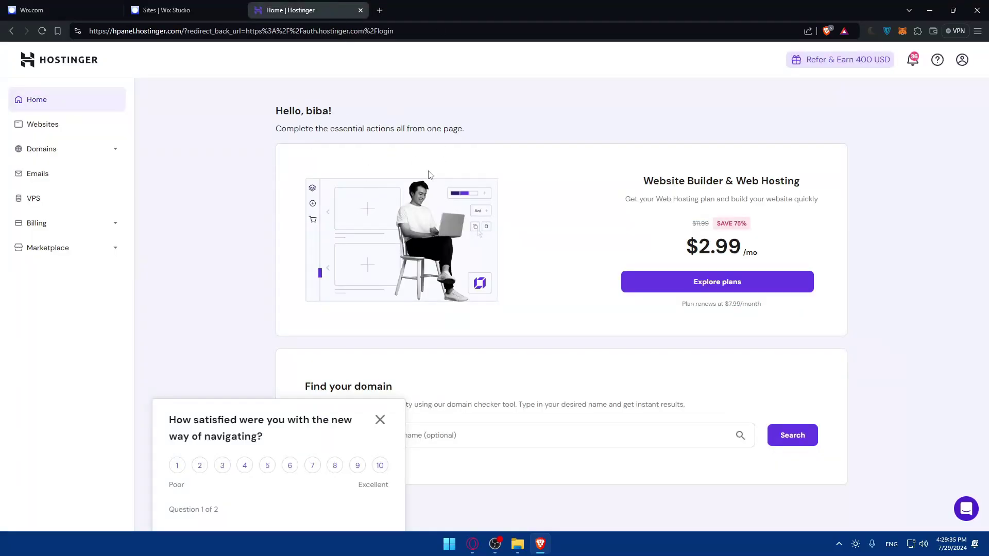
pyautogui.click(69, 150)
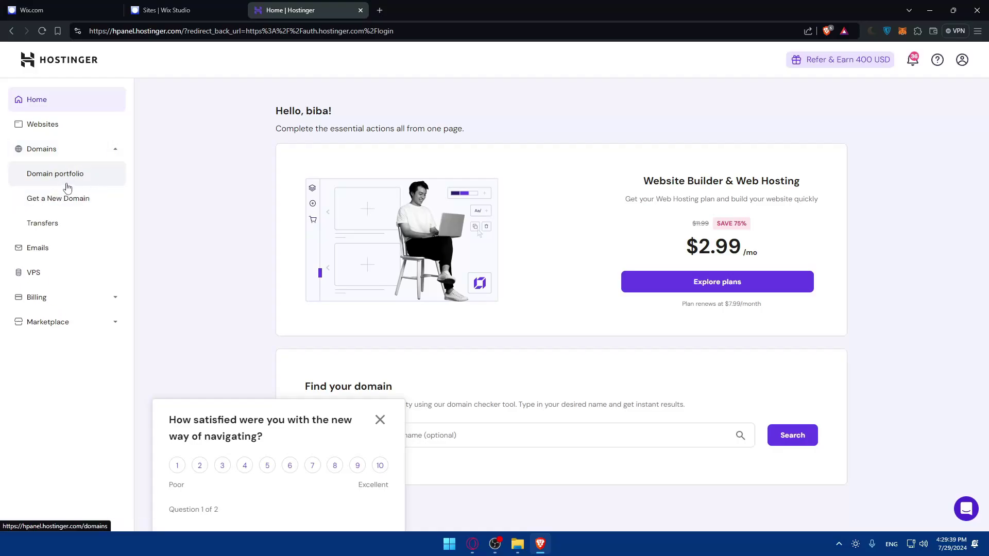
pyautogui.click(40, 232)
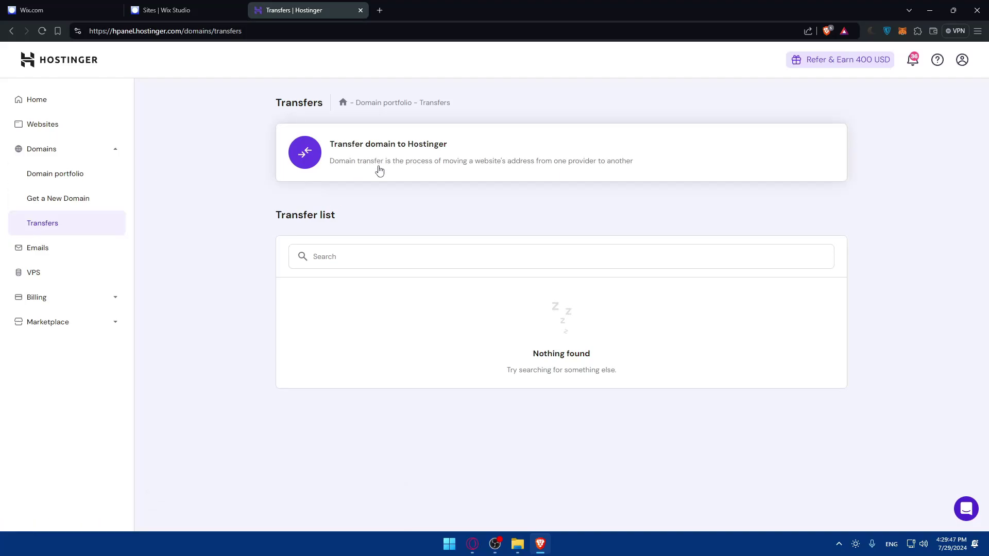
pyautogui.click(344, 170)
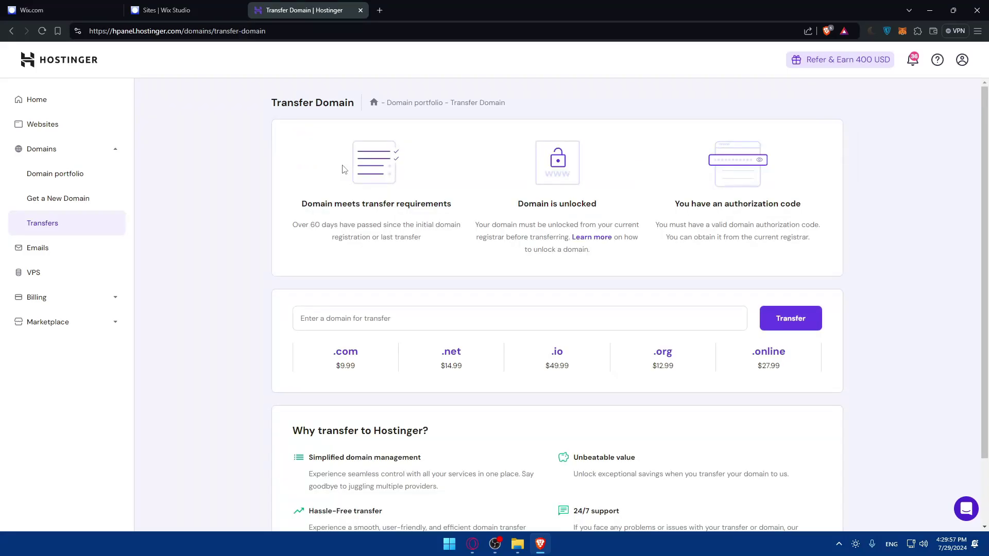
pyautogui.moveTo(289, 205); pyautogui.dragTo(459, 206)
pyautogui.click(458, 206)
pyautogui.moveTo(297, 228); pyautogui.dragTo(329, 227)
pyautogui.click(355, 226)
pyautogui.moveTo(435, 242)
pyautogui.mouseDown()
pyautogui.moveTo(327, 222)
pyautogui.moveTo(289, 228)
pyautogui.moveTo(433, 248)
pyautogui.mouseUp()
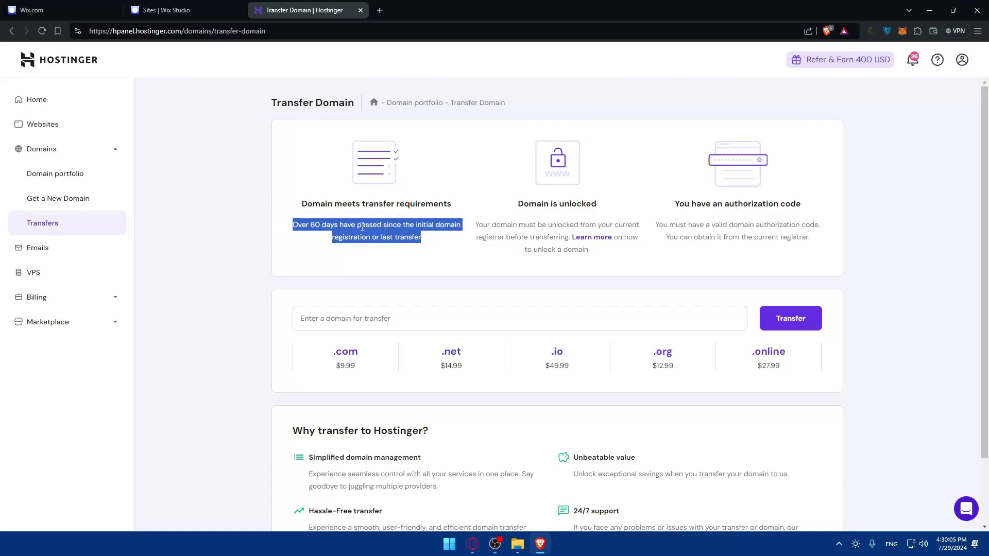
pyautogui.click(309, 226)
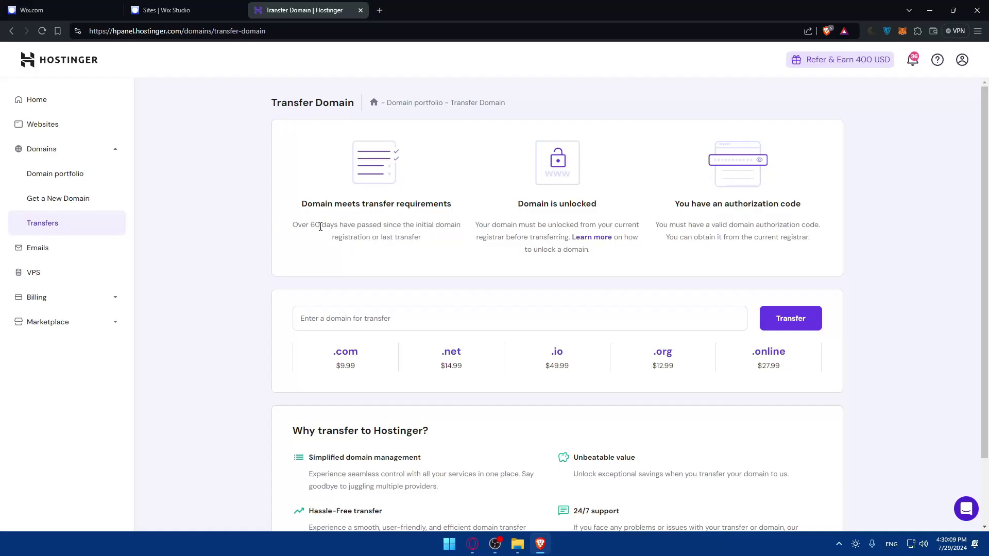
pyautogui.doubleClick(320, 227)
pyautogui.click(319, 226)
pyautogui.doubleClick(318, 225)
pyautogui.click(318, 225)
# Open the 'Domain is unlocked' Learn more guide and read its four unlock steps.
pyautogui.click(591, 238)
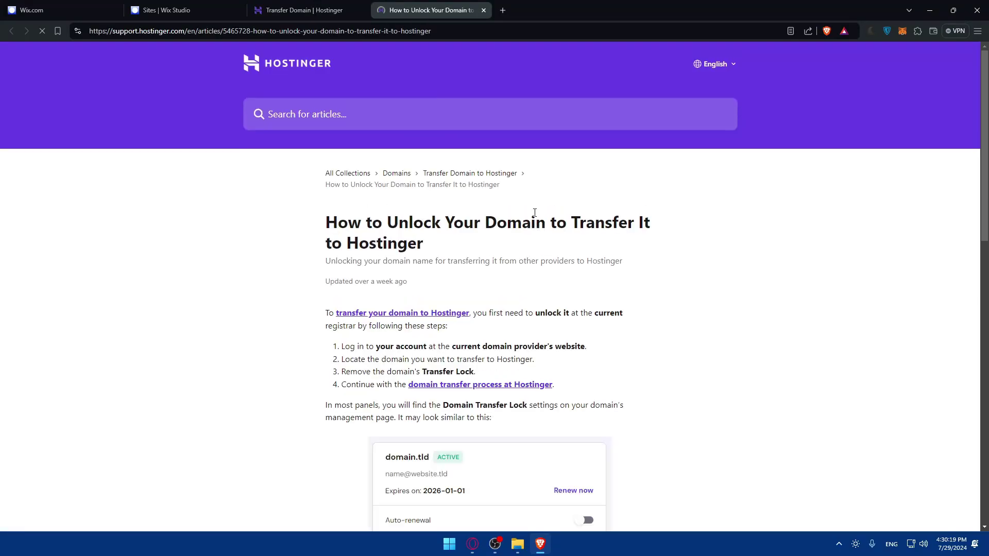
pyautogui.scroll(-10, 515, 227)
pyautogui.scroll(2, 515, 227)
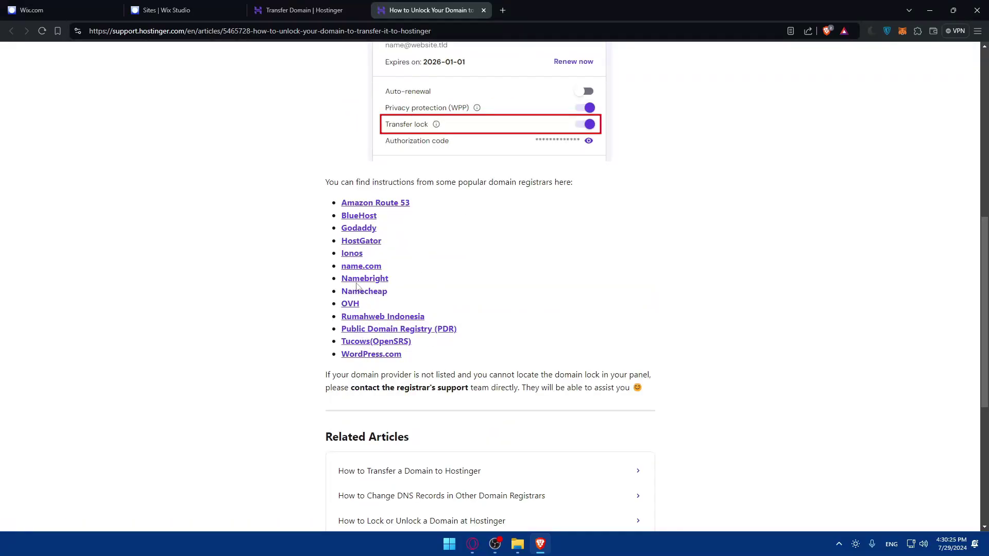
pyautogui.scroll(-5, 391, 216)
pyautogui.scroll(9, 405, 188)
pyautogui.scroll(4, 405, 189)
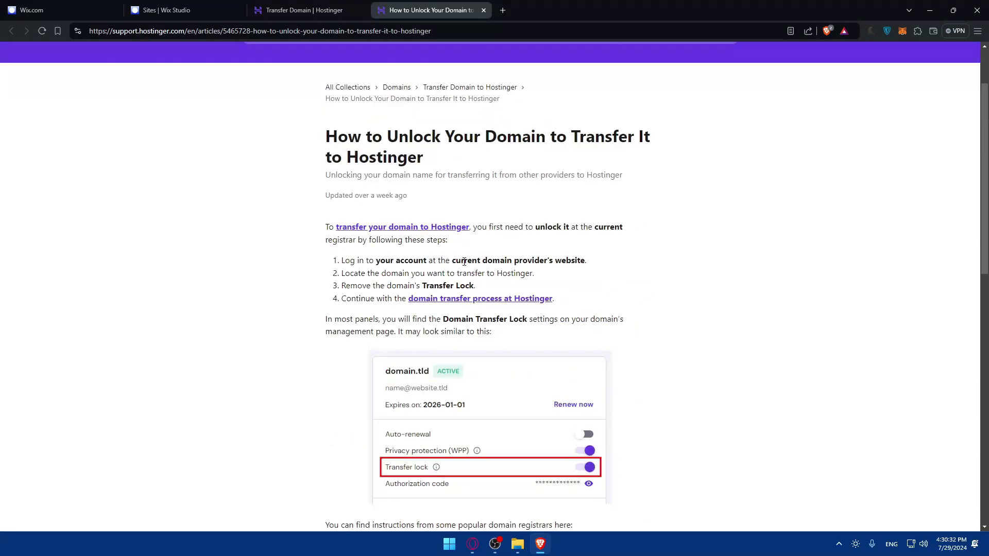
pyautogui.moveTo(464, 262); pyautogui.dragTo(581, 262)
pyautogui.click(519, 284)
pyautogui.scroll(-2, 428, 312)
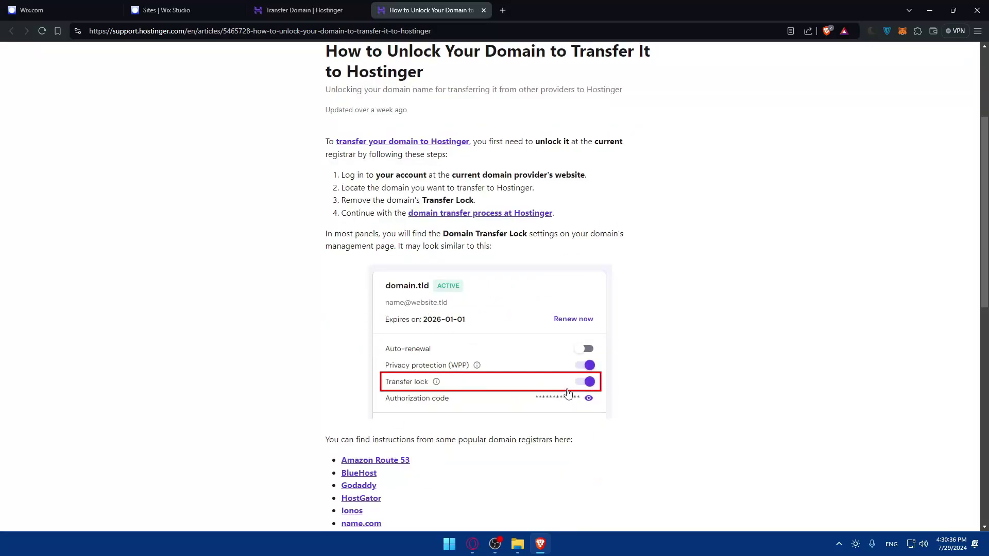
# Go back to the Transfer Domain page and review the authorization code section.
pyautogui.click(315, 9)
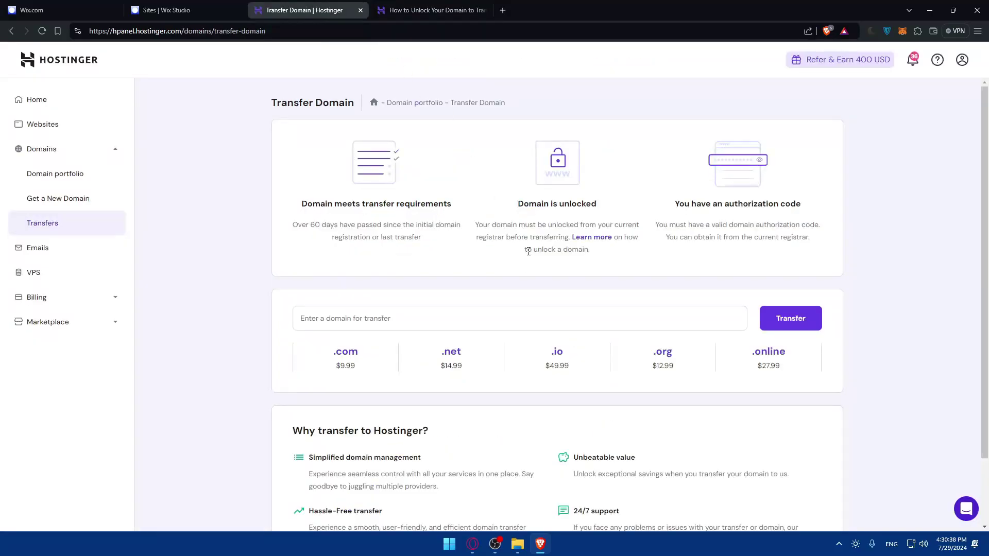
pyautogui.moveTo(671, 206); pyautogui.dragTo(803, 207)
pyautogui.click(796, 202)
# Check mromix.com for transfer, see it is not registered, and reload the page with F5.
pyautogui.click(335, 317)
pyautogui.write('mromix')
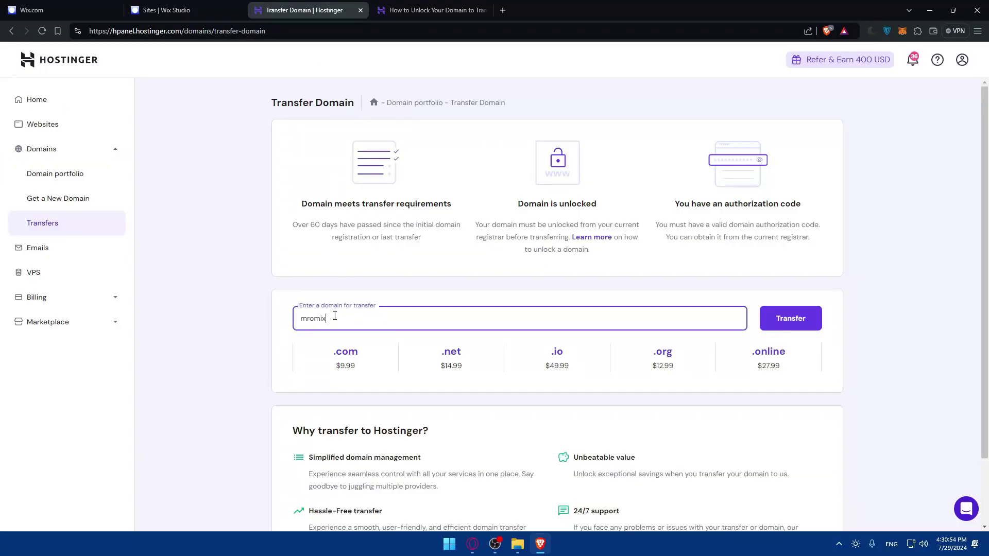
pyautogui.write('.com')
pyautogui.click(789, 317)
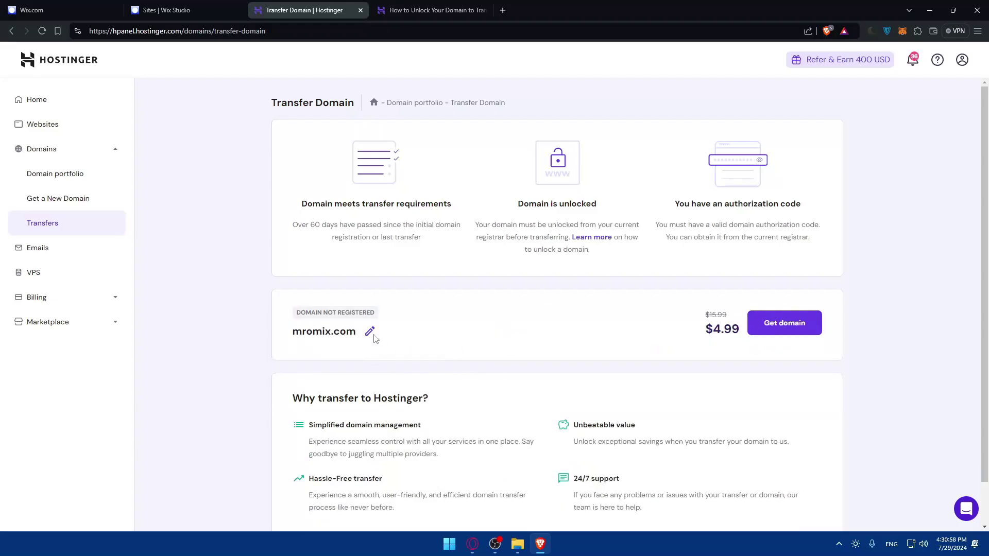
pyautogui.moveTo(375, 312); pyautogui.dragTo(367, 311)
pyautogui.click(367, 311)
pyautogui.scroll(-2, 758, 340)
pyautogui.scroll(2, 664, 318)
pyautogui.press('F5')
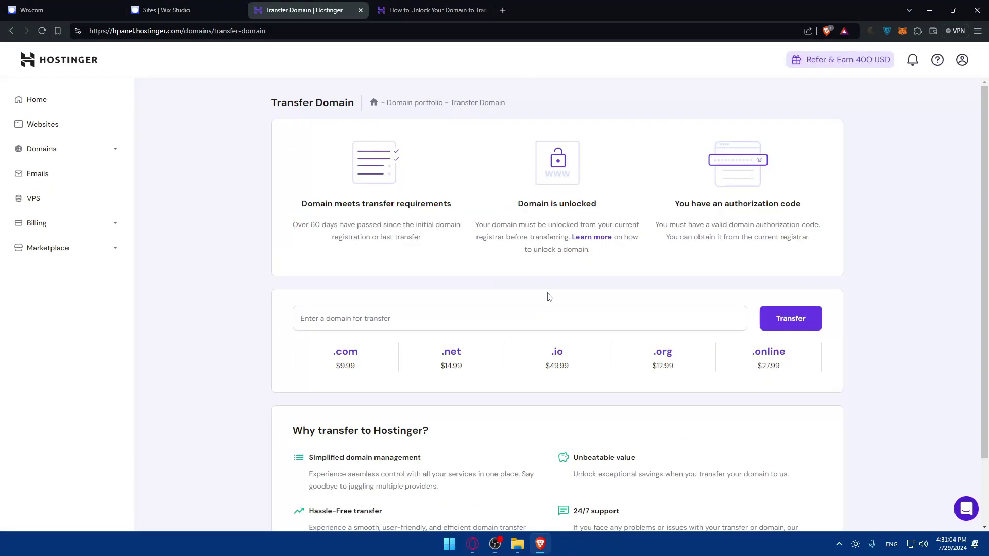
# Run a Hostinger transfer check on the domain mromix.online.
pyautogui.scroll(-2, 371, 291)
pyautogui.click(367, 233)
pyautogui.write('mromi')
pyautogui.write('x.onim')
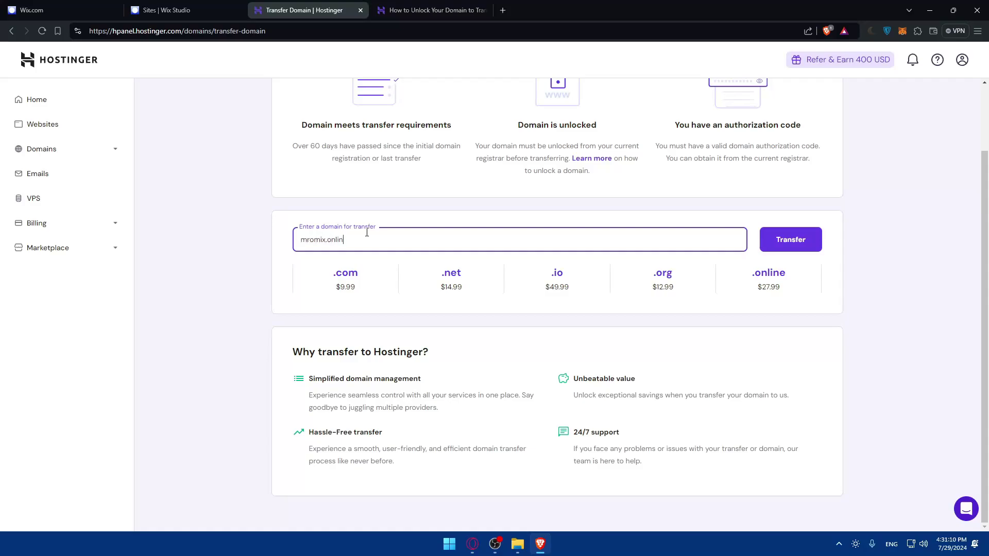
pyautogui.click(803, 243)
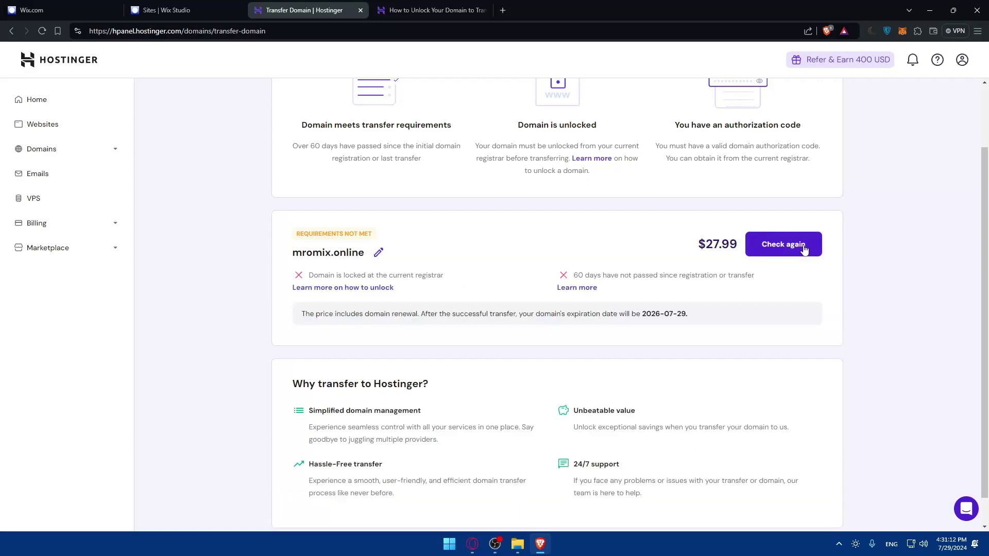
# Review the unmet transfer requirements: the domain is locked and the 60-day rule applies.
pyautogui.tripleClick(413, 239)
pyautogui.click(412, 239)
pyautogui.tripleClick(397, 240)
pyautogui.click(292, 234)
pyautogui.moveTo(305, 277); pyautogui.dragTo(459, 278)
pyautogui.click(460, 278)
pyautogui.moveTo(573, 277); pyautogui.dragTo(750, 278)
pyautogui.click(751, 284)
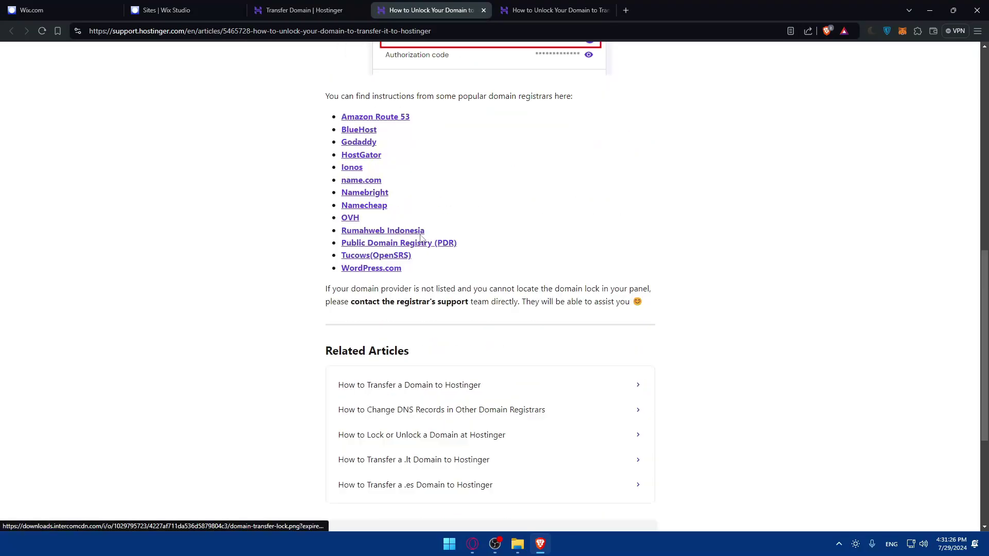
# Close the duplicate unlock article, recheck mromix.online, and switch to the Wix Studio Sites tab.
pyautogui.click(484, 10)
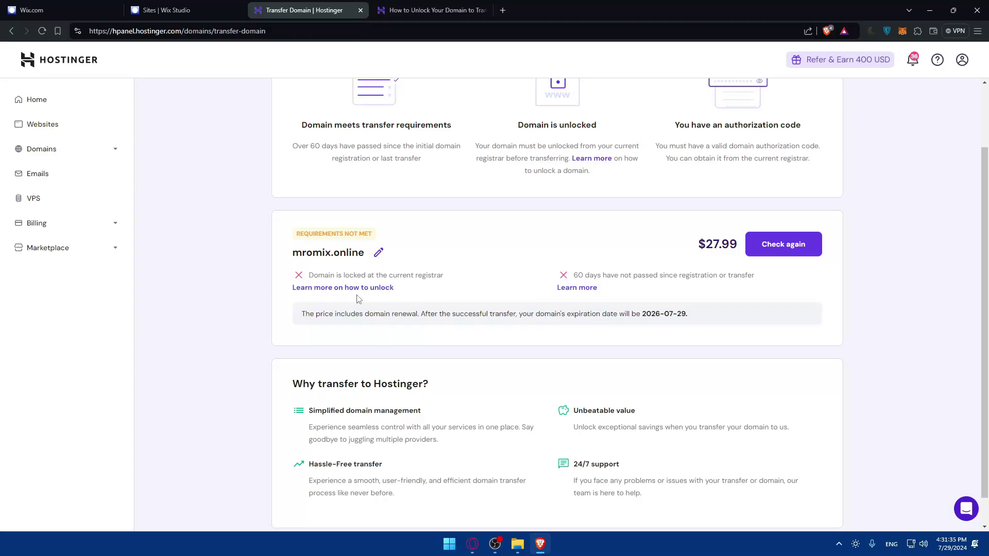
pyautogui.click(784, 247)
pyautogui.press('Tab')
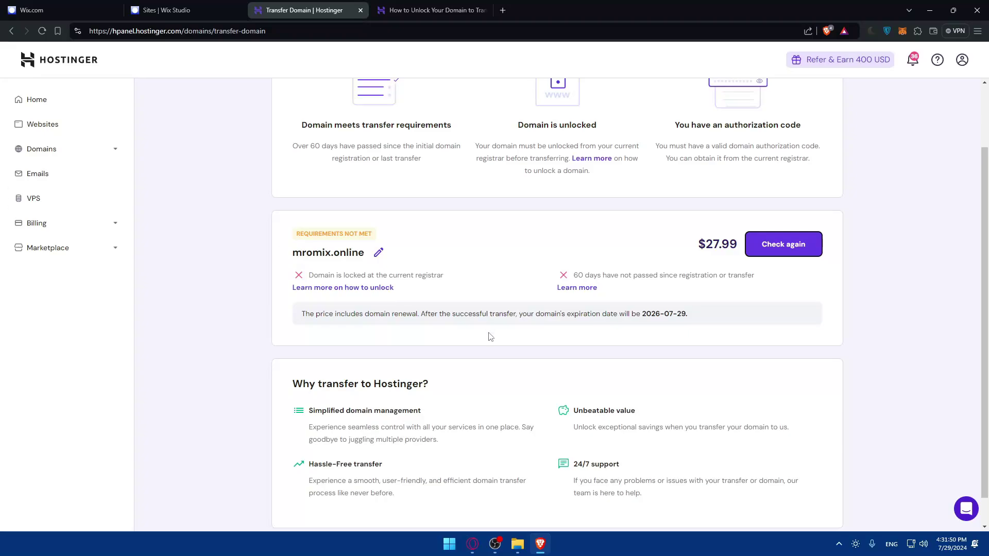
pyautogui.click(197, 9)
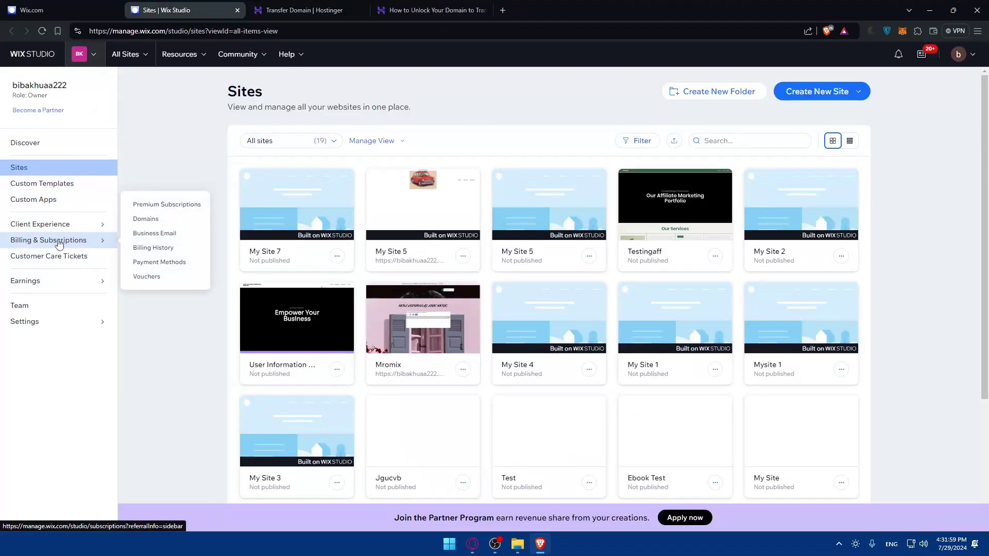
# Search mromix.shop under Billing's Domains page, find it available, and start buying it without upgrading.
pyautogui.moveTo(62, 238)
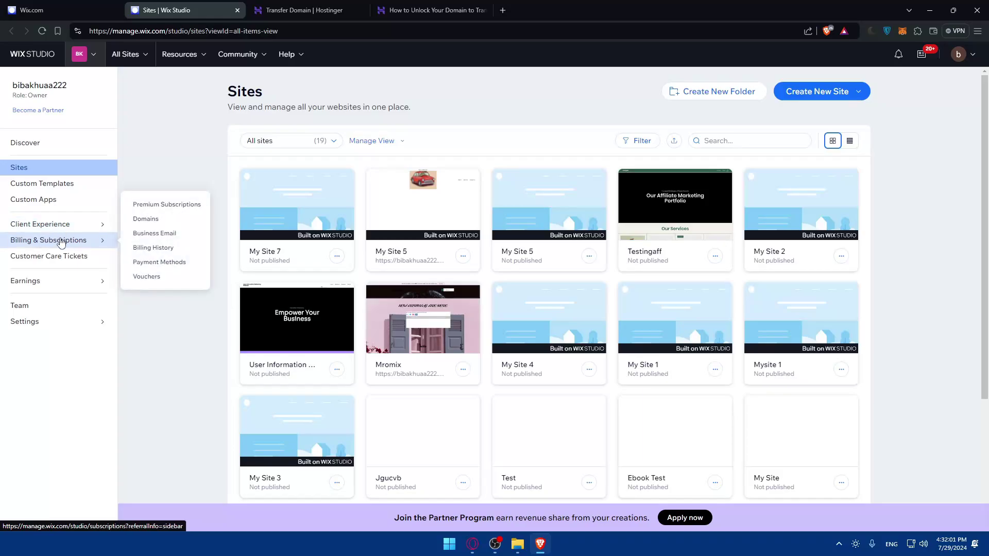
pyautogui.click(142, 220)
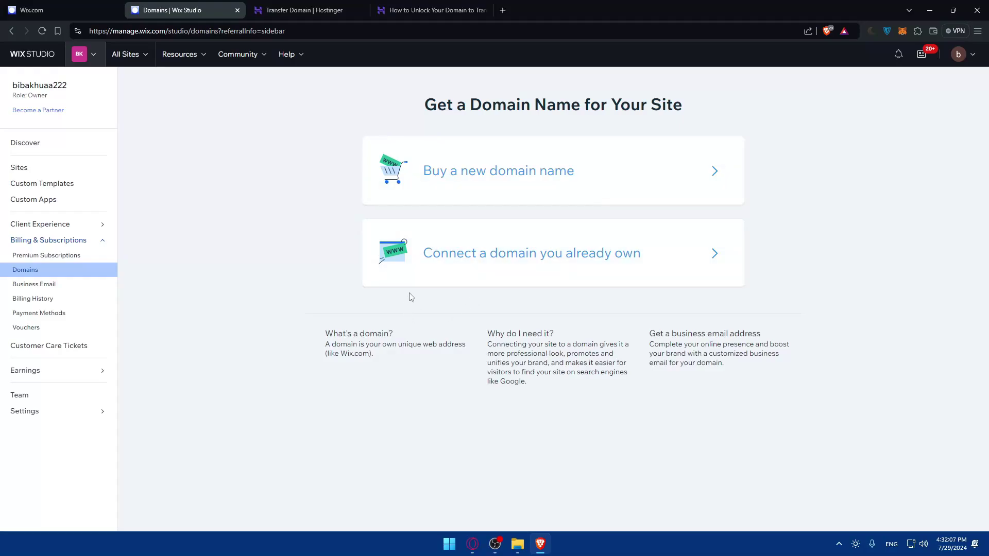
pyautogui.click(488, 192)
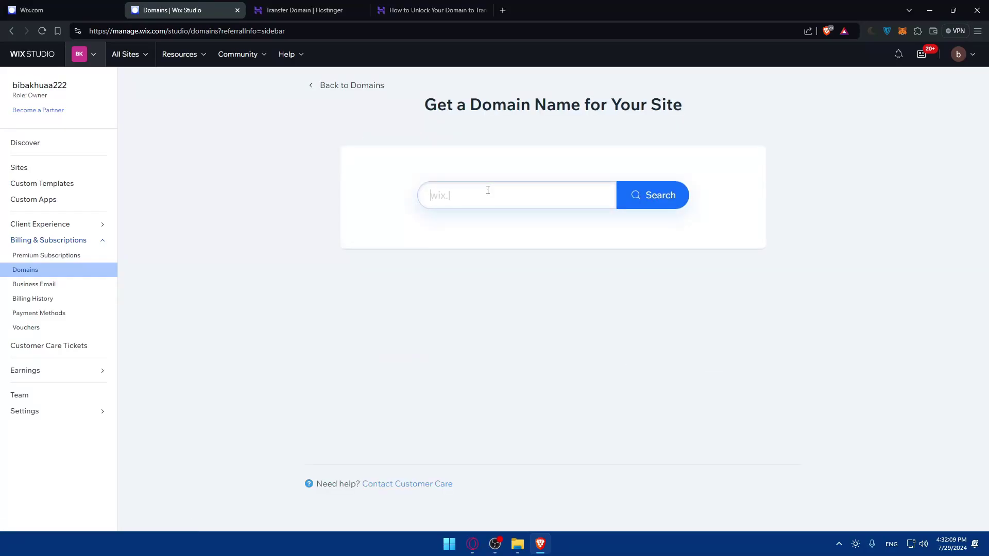
pyautogui.write('mromix')
pyautogui.write('.shio')
pyautogui.write('op')
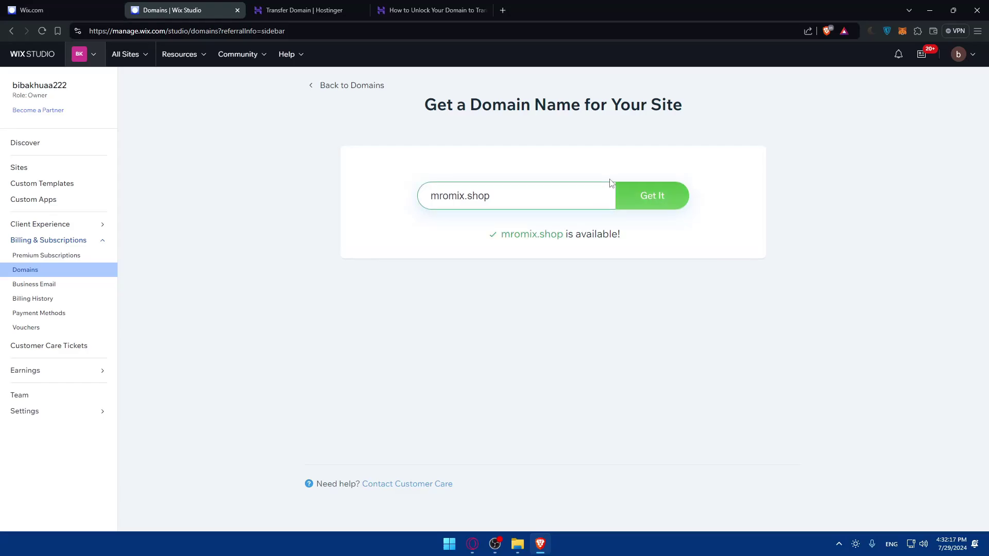
pyautogui.click(652, 196)
pyautogui.click(569, 381)
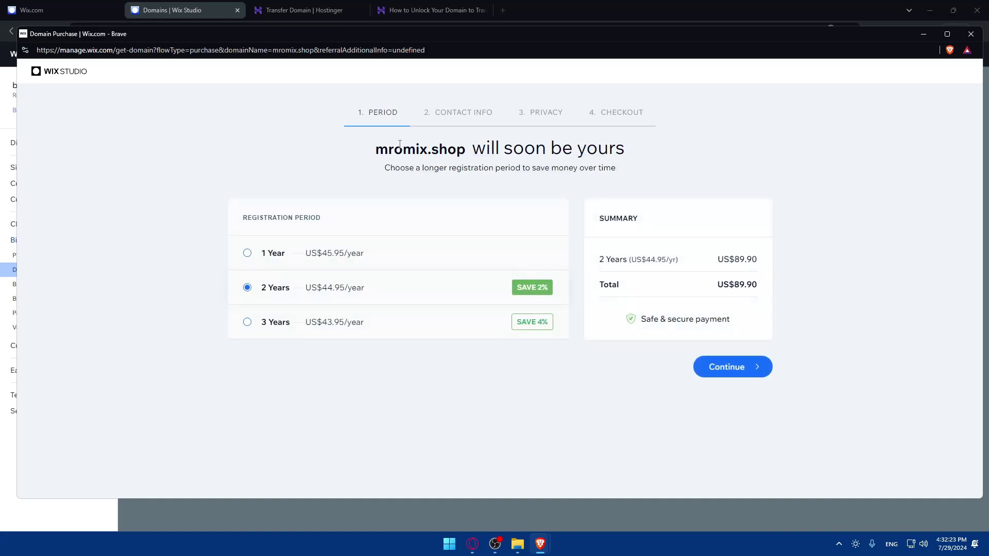
# Check mromix.shop's 1-year price of US$45.95, then close the purchase window and upgrade offer.
pyautogui.click(316, 266)
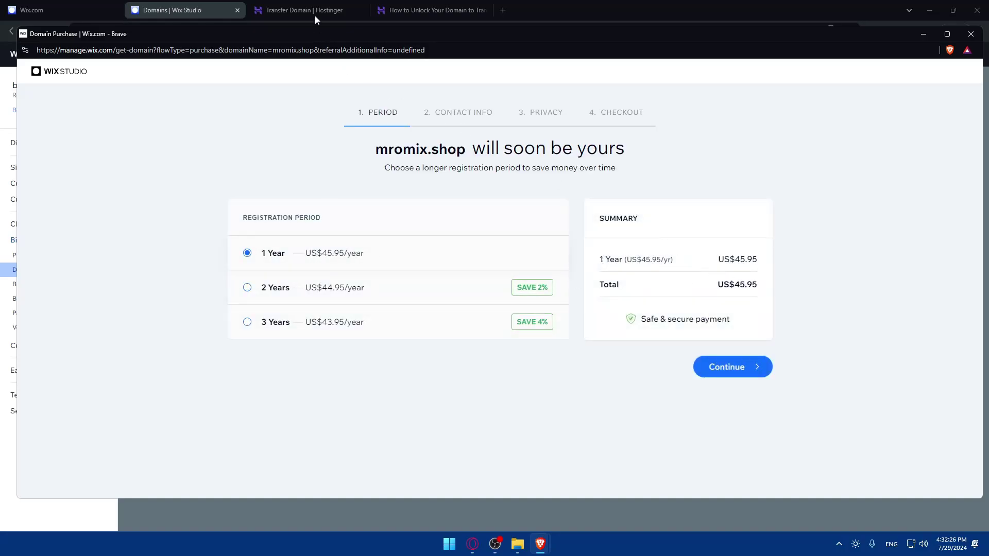
pyautogui.click(972, 34)
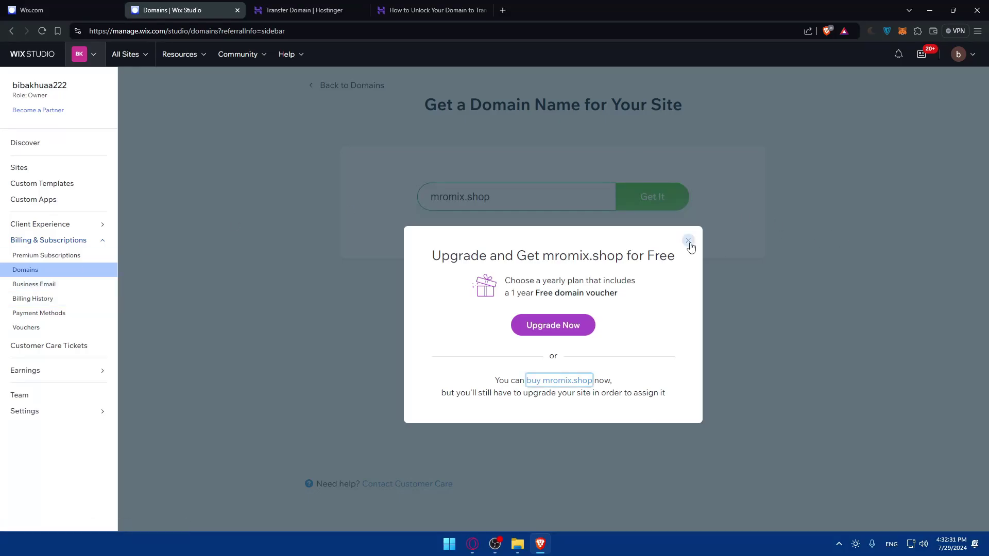
pyautogui.click(688, 240)
pyautogui.click(416, 199)
pyautogui.click(283, 221)
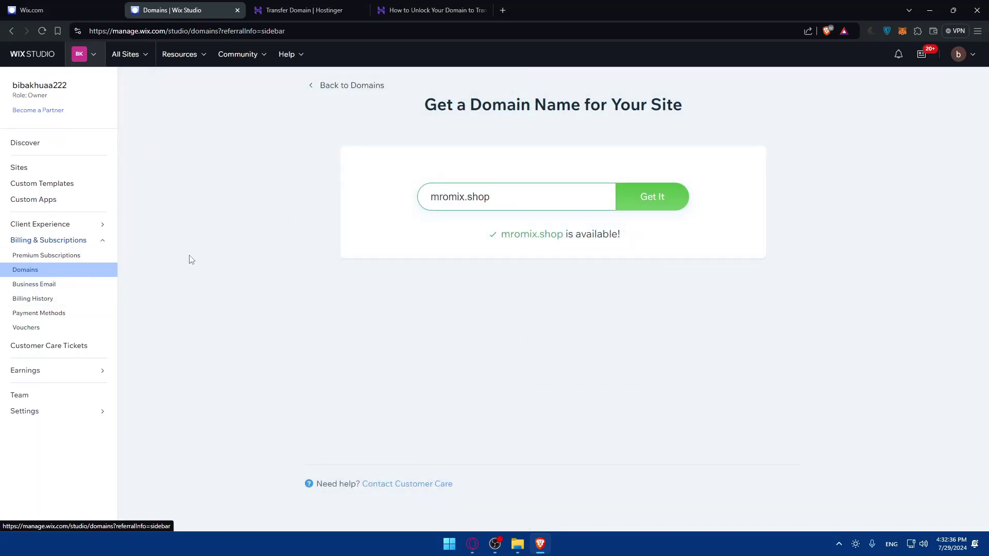
# Go back to Domains, try 'Connect a domain you already own', and dismiss the Premium prompt.
pyautogui.click(324, 87)
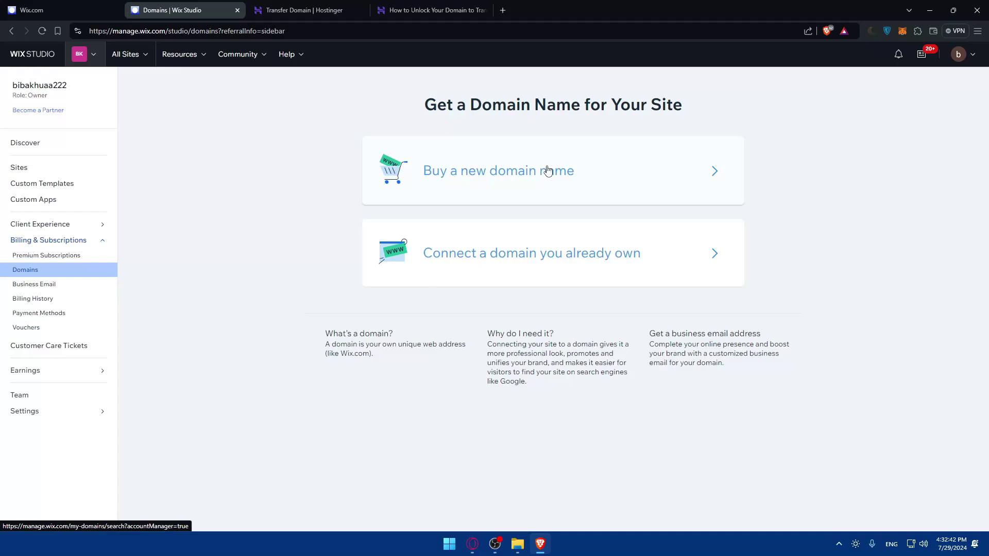
pyautogui.click(538, 252)
pyautogui.click(696, 156)
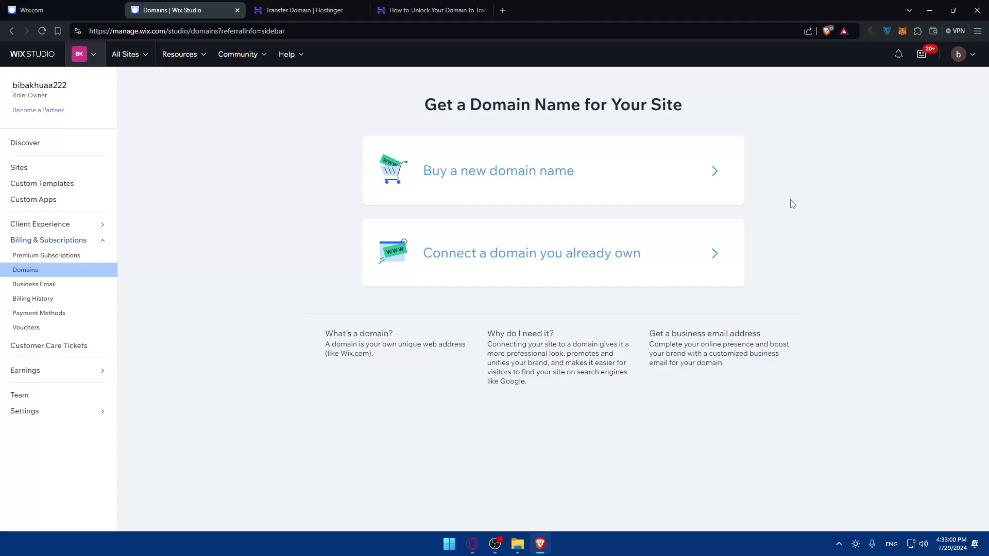
# Revisit the failed mromix.online transfer check, then close every tab and the browser window.
pyautogui.click(334, 6)
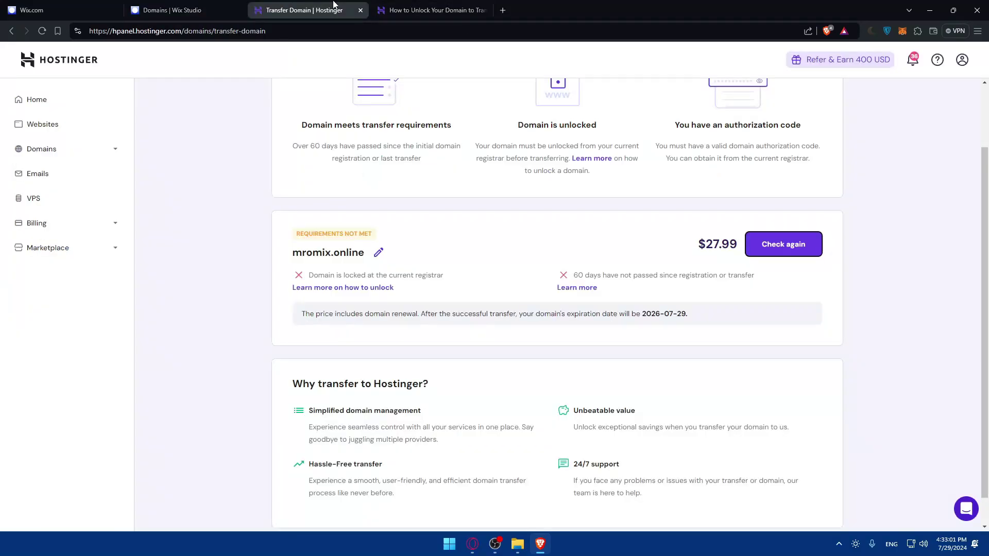
pyautogui.click(582, 275)
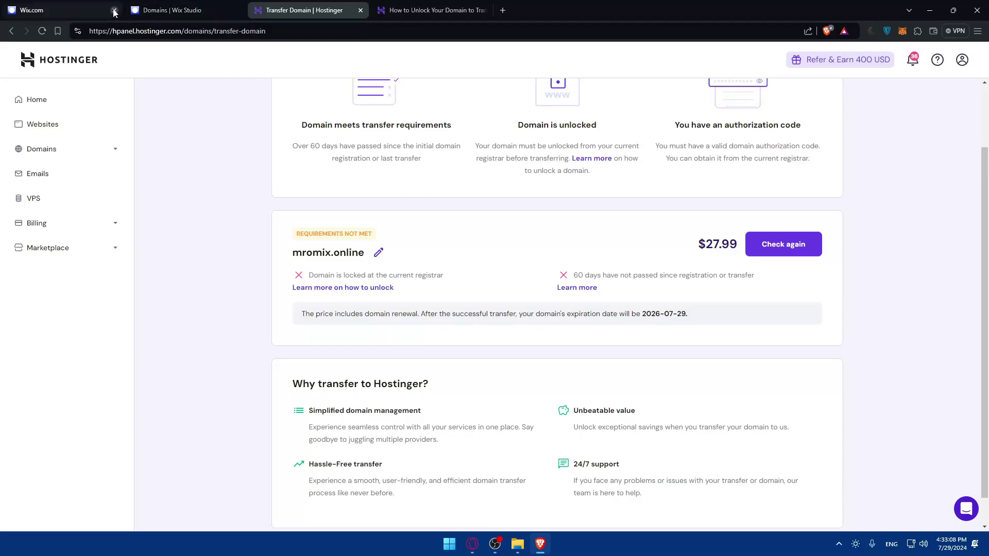
pyautogui.click(115, 10)
pyautogui.click(113, 9)
pyautogui.click(114, 10)
pyautogui.click(115, 11)
pyautogui.click(134, 7)
pyautogui.click(114, 10)
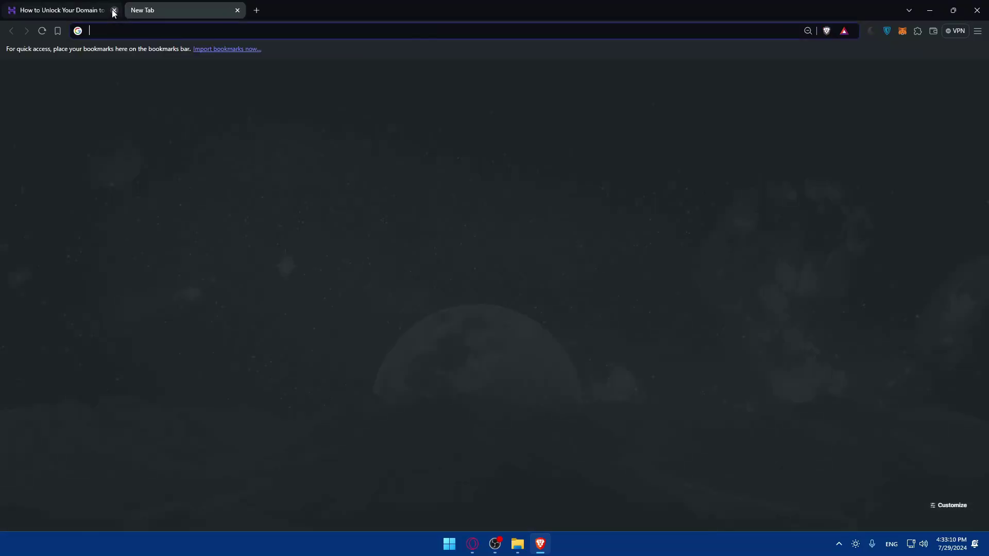
pyautogui.click(930, 10)
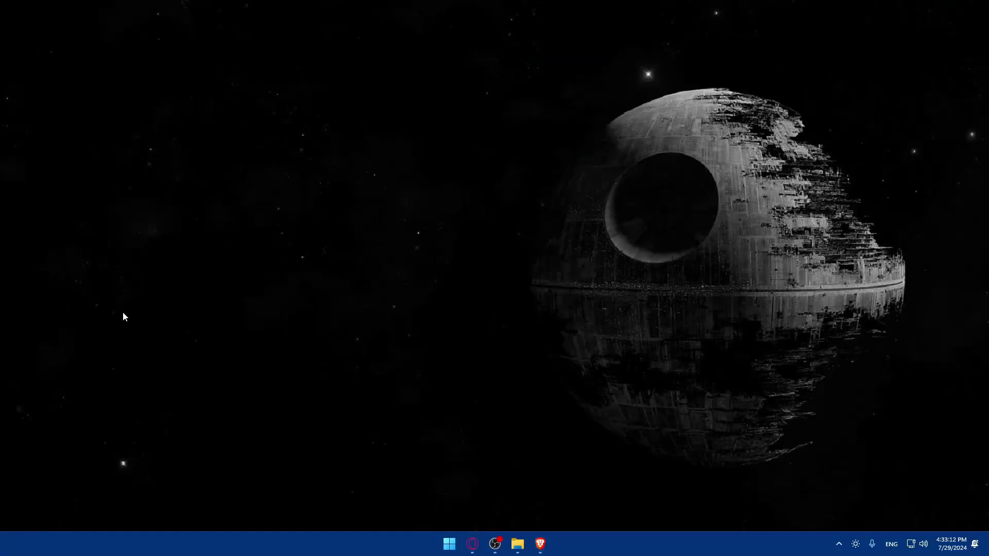